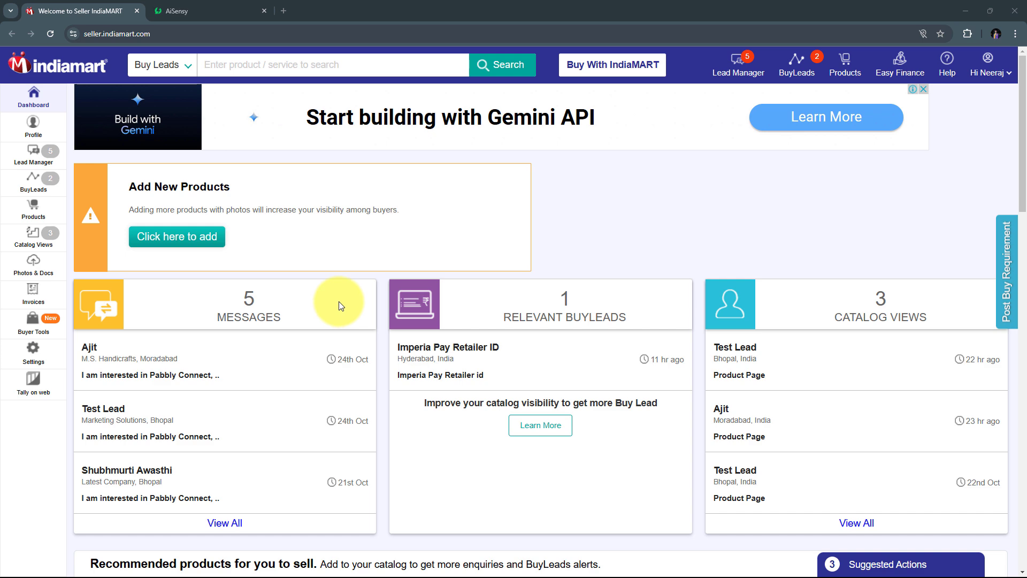
{"action": "left_click", "coordinate": [241, 11]}
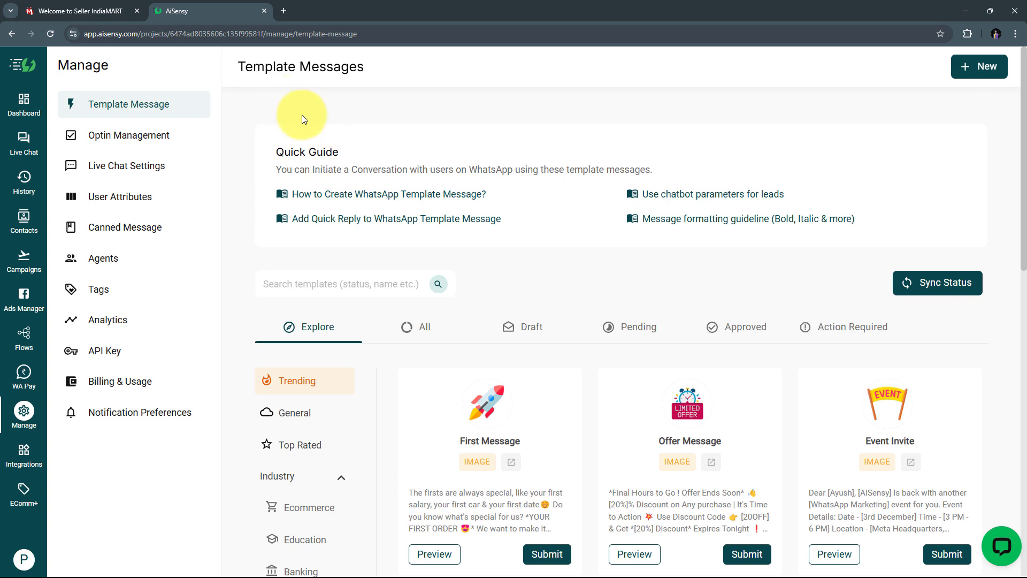
{"action": "left_click", "coordinate": [67, 5]}
{"action": "left_click", "coordinate": [176, 10]}
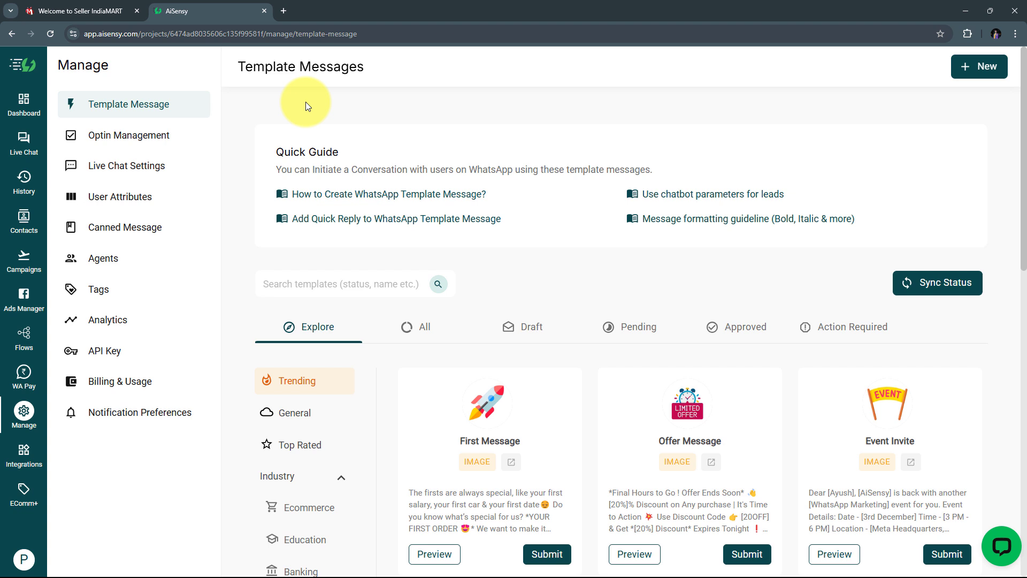
{"action": "left_click", "coordinate": [57, 4]}
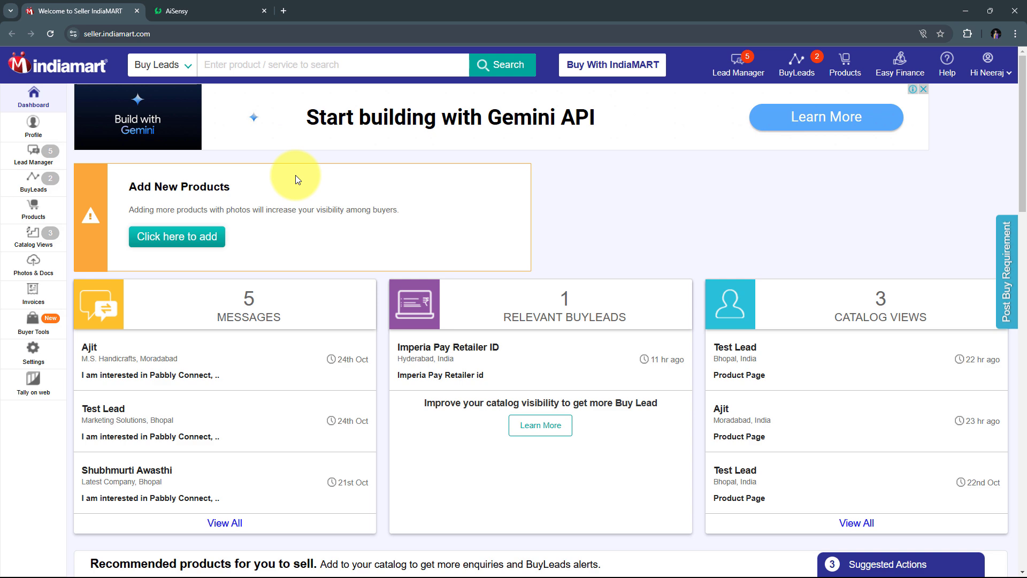
{"action": "left_click", "coordinate": [176, 11]}
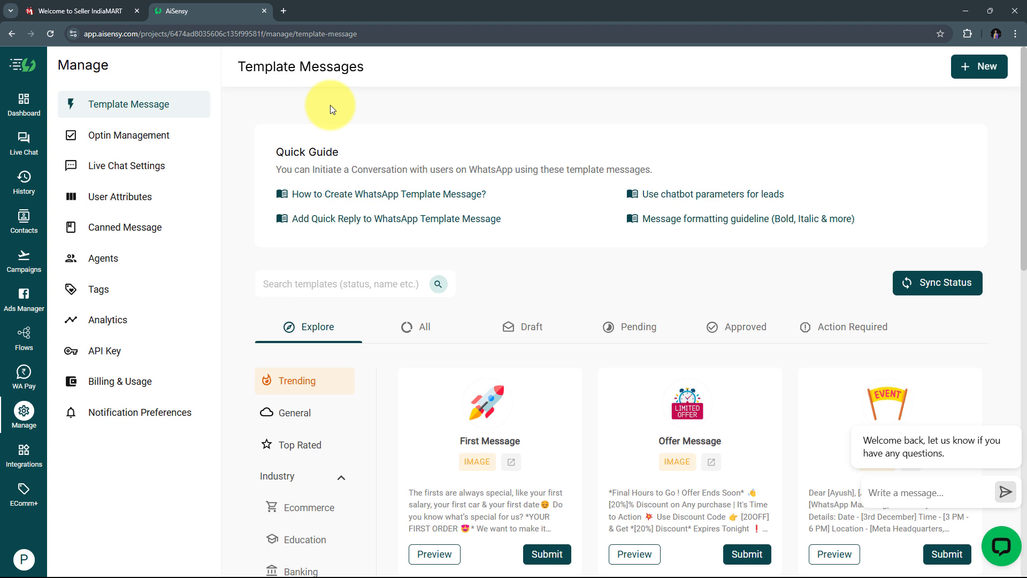
Open the Pabbly Connect website at pabbly.com/connect in a new browser tab
{"action": "left_click", "coordinate": [283, 12]}
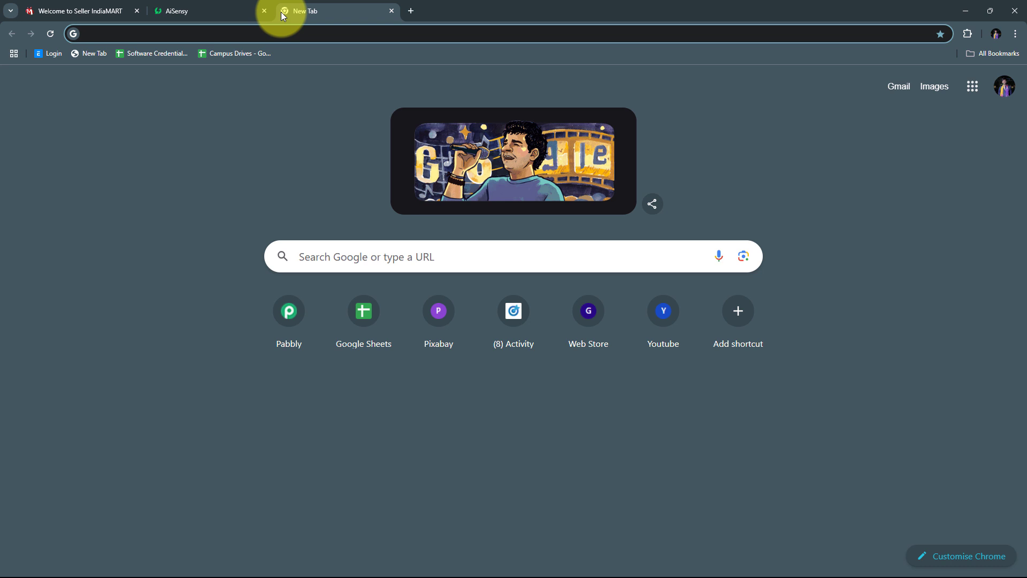
{"action": "type", "text": "pabbly."}
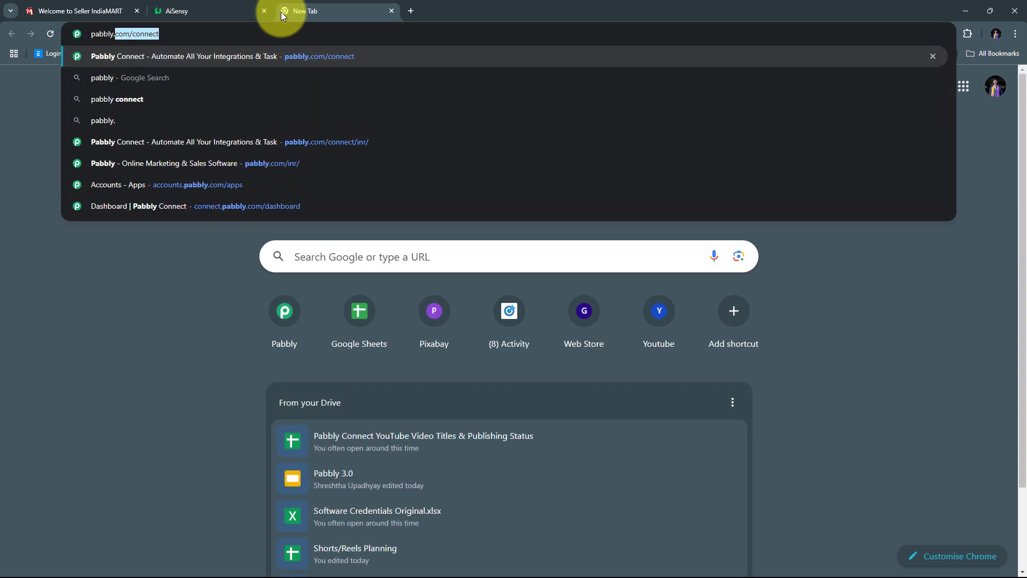
{"action": "type", "text": "com/co"}
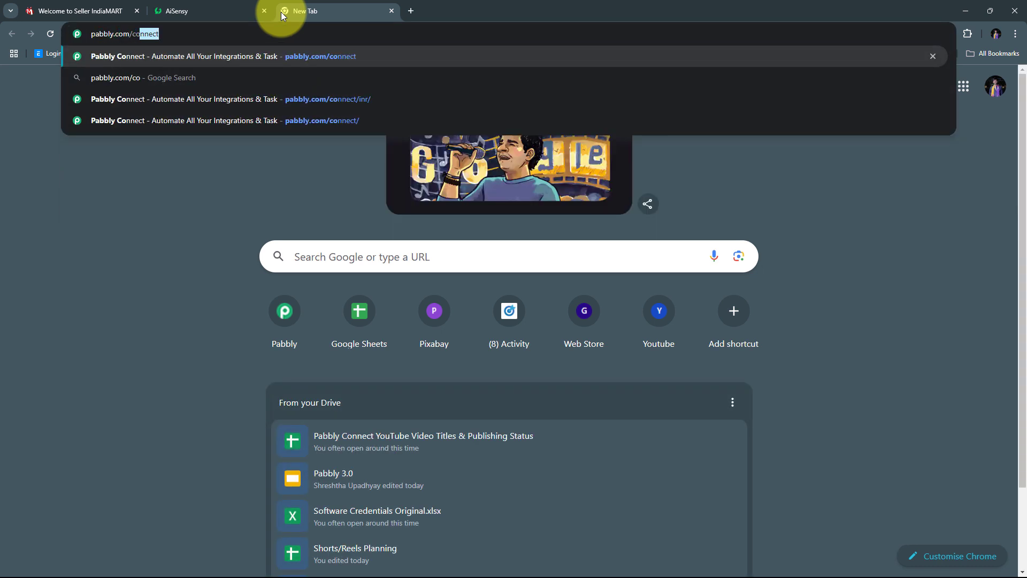
{"action": "type", "text": "nnect"}
{"action": "key", "text": "Return"}
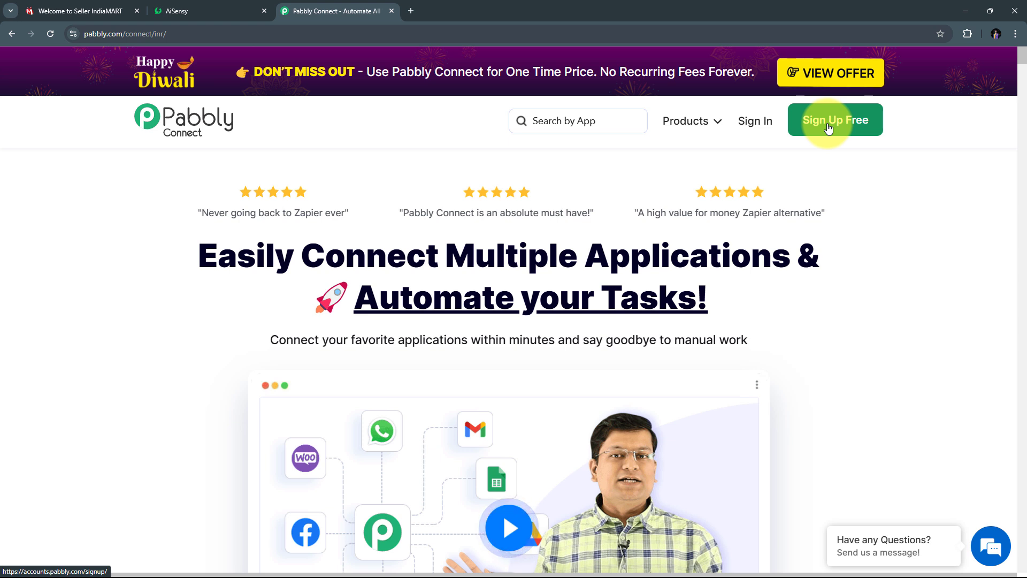
Sign in to the existing Pabbly account and access Pabbly Connect from the list of Pabbly apps
{"action": "left_click", "coordinate": [756, 123]}
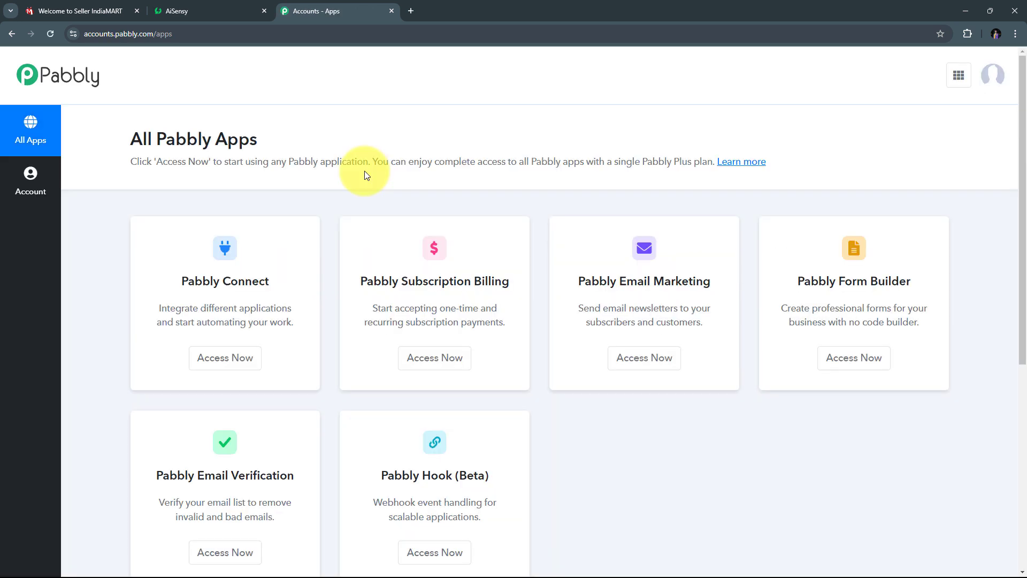
{"action": "scroll", "coordinate": [365, 172], "scroll_direction": "down", "scroll_amount": 2}
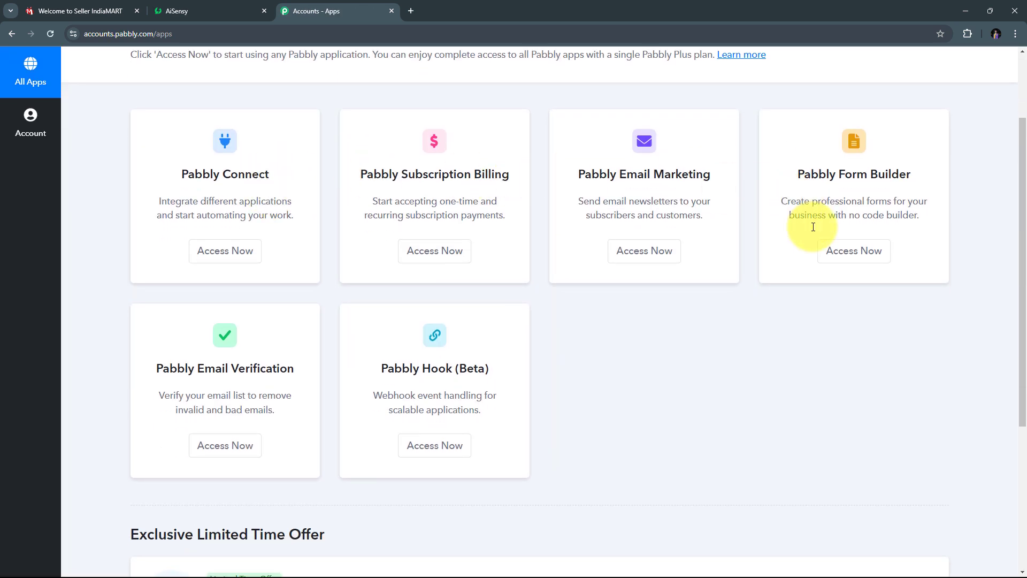
{"action": "scroll", "coordinate": [269, 351], "scroll_direction": "up", "scroll_amount": 1}
{"action": "triple_click", "coordinate": [191, 231]}
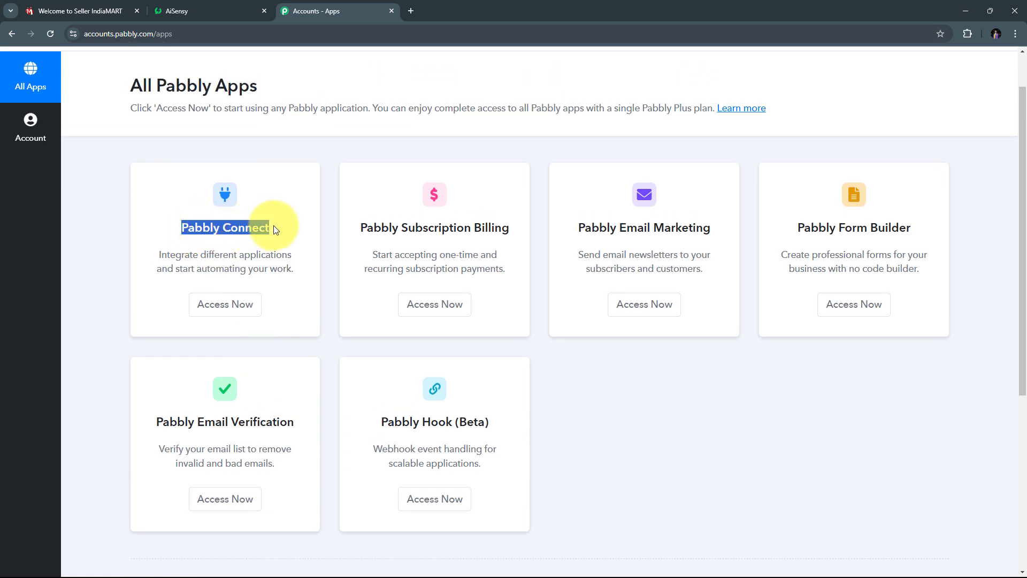
{"action": "left_click", "coordinate": [217, 308]}
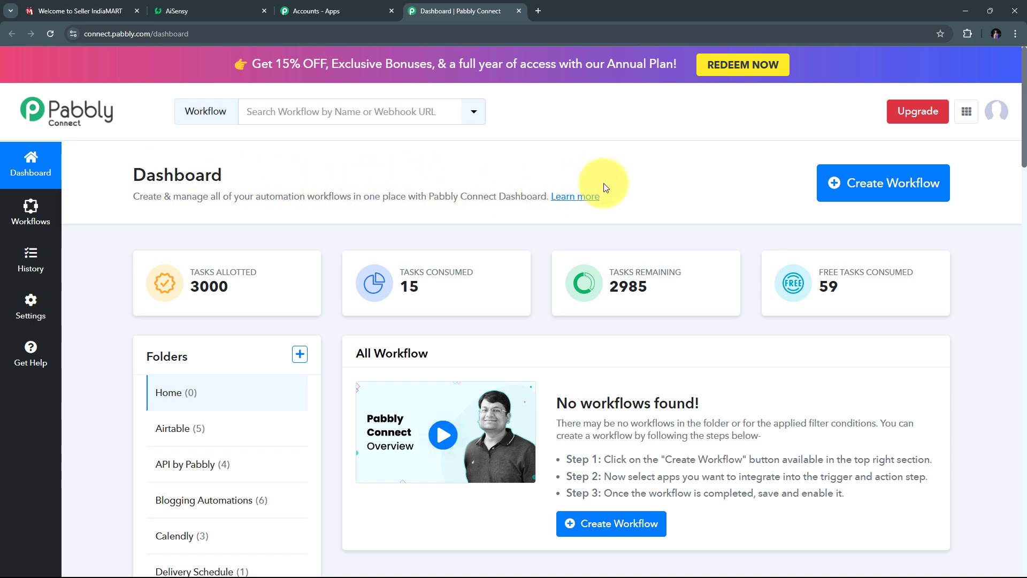
Create a workflow whose name begins "Send WhatsApp Message to IndiaMART Leads / Enquiries for Co" in the IndiaMart folder
{"action": "left_click", "coordinate": [885, 187]}
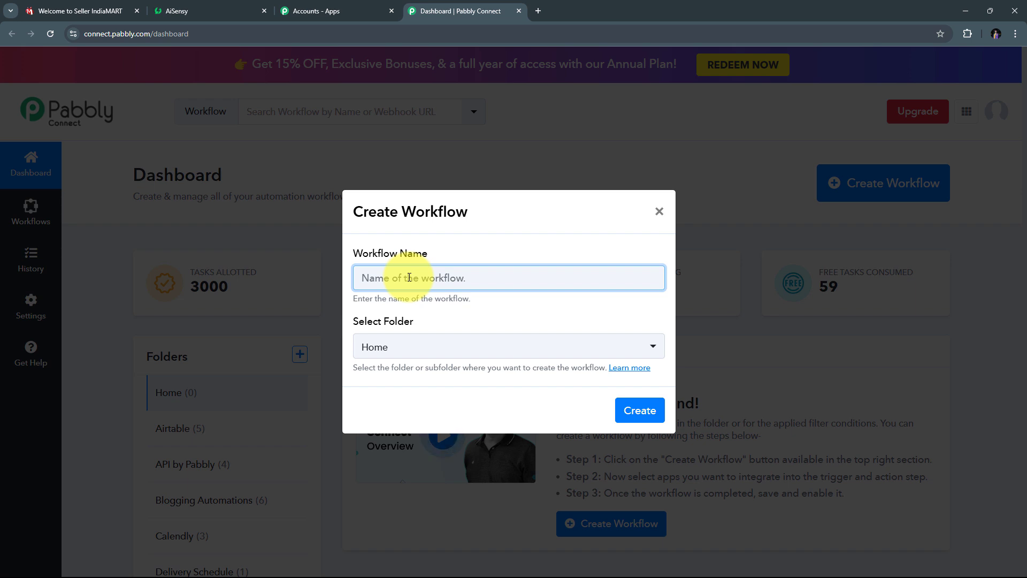
{"action": "key", "text": "ctrl+v"}
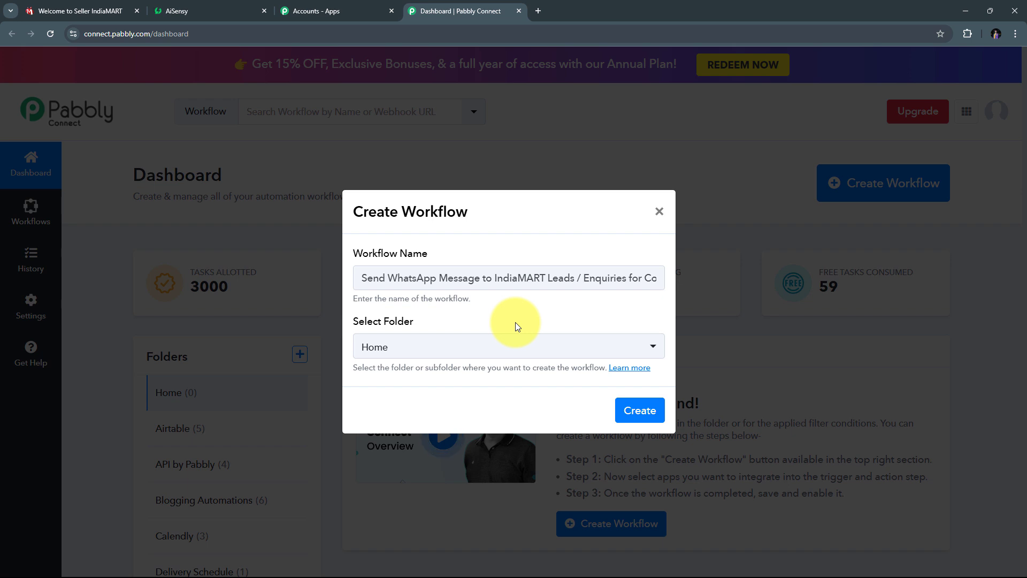
{"action": "left_click", "coordinate": [527, 349]}
{"action": "scroll", "coordinate": [456, 206], "scroll_direction": "down", "scroll_amount": 4}
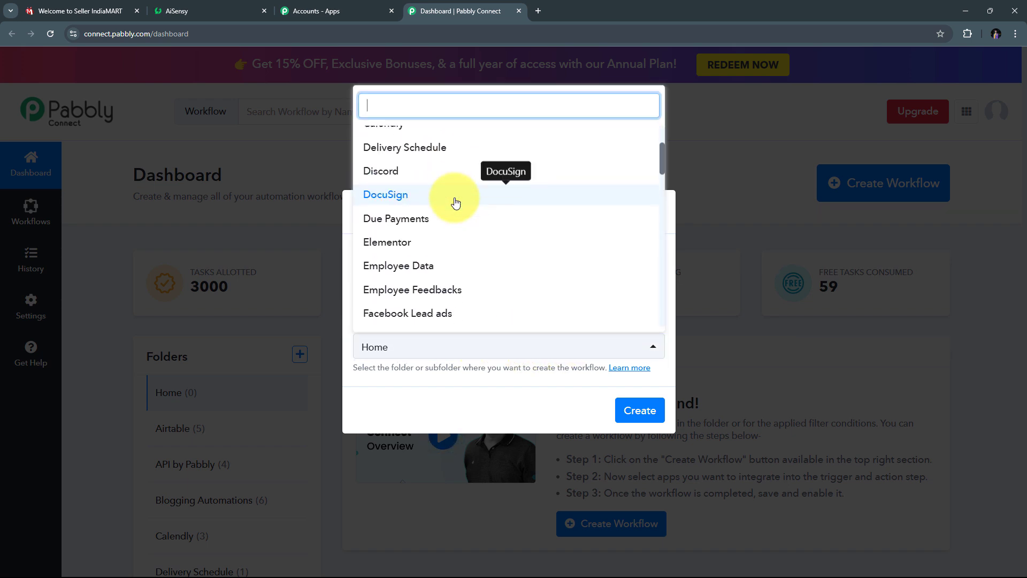
{"action": "scroll", "coordinate": [455, 202], "scroll_direction": "down", "scroll_amount": 5}
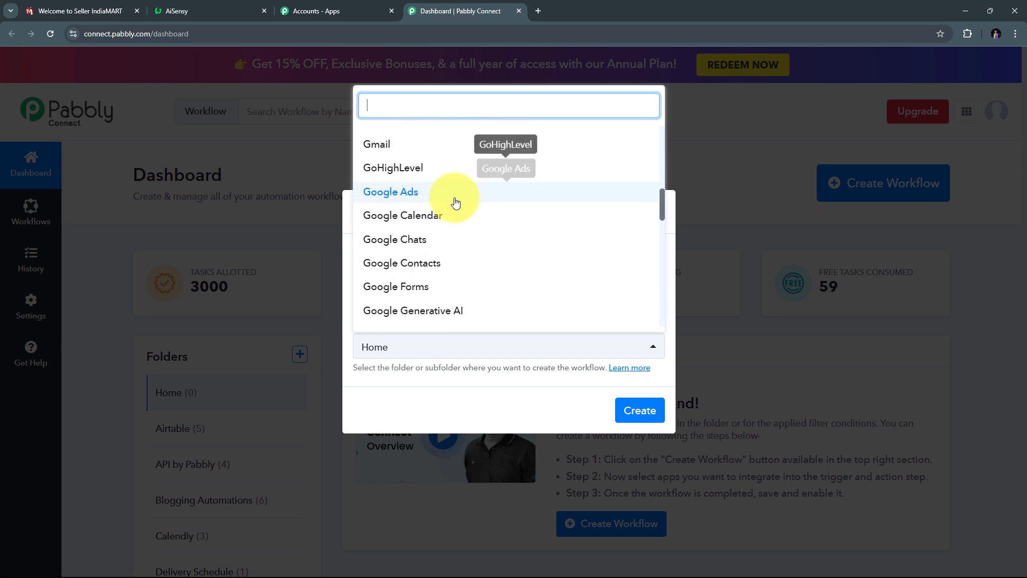
{"action": "scroll", "coordinate": [455, 202], "scroll_direction": "down", "scroll_amount": 2}
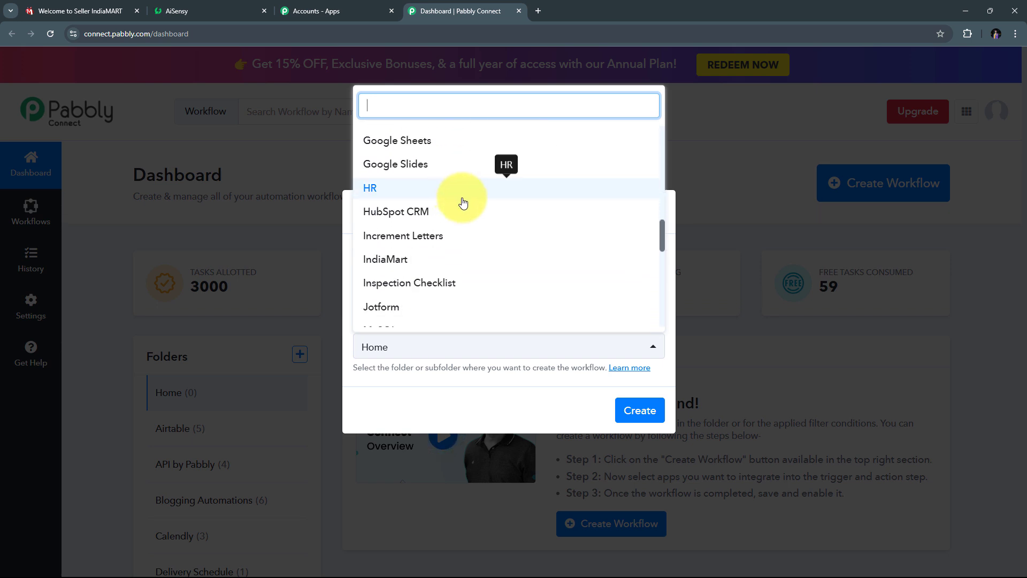
{"action": "left_click", "coordinate": [419, 265]}
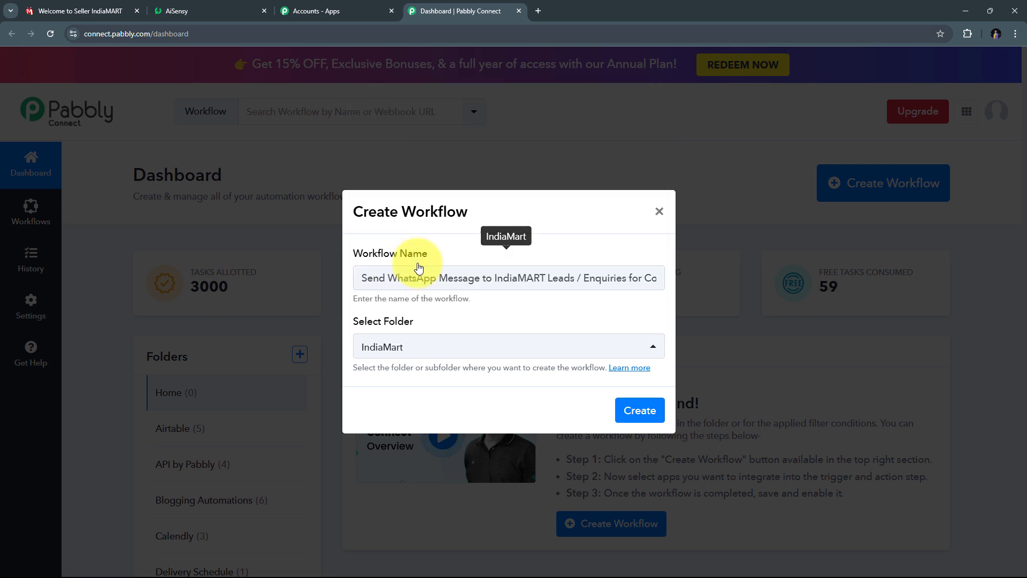
{"action": "left_click", "coordinate": [640, 411]}
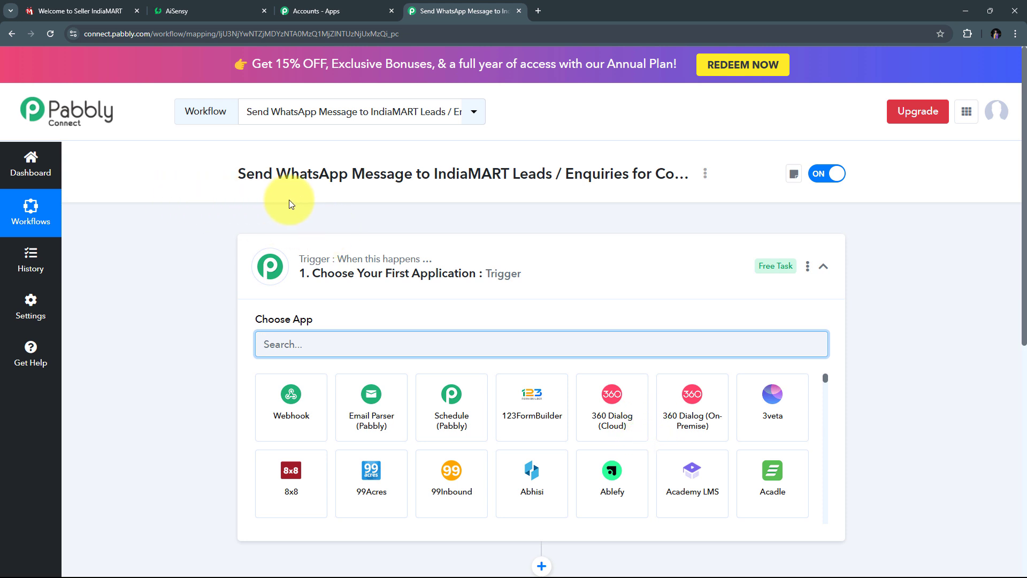
Set the workflow's trigger application to IndiaMART and its trigger event to New Leads
{"action": "scroll", "coordinate": [289, 203], "scroll_direction": "down", "scroll_amount": 2}
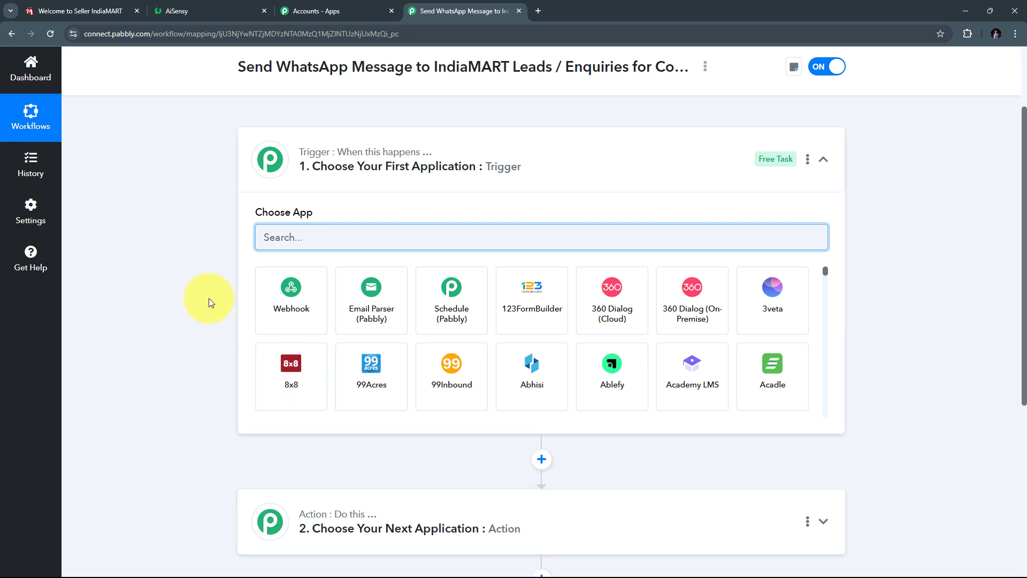
{"action": "mouse_move", "coordinate": [299, 155]}
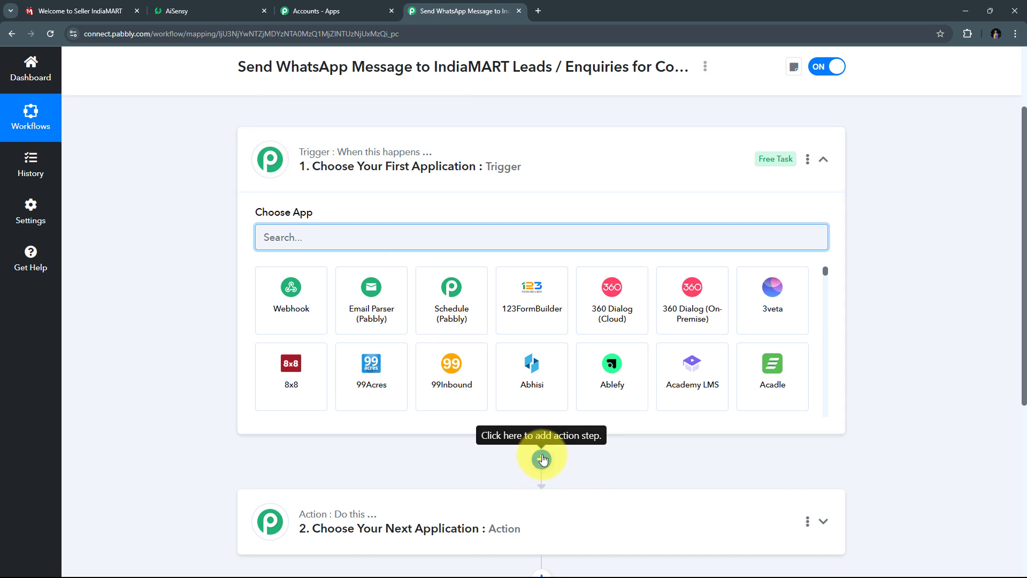
{"action": "scroll", "coordinate": [543, 462], "scroll_direction": "down", "scroll_amount": 1}
{"action": "scroll", "coordinate": [395, 382], "scroll_direction": "up", "scroll_amount": 1}
{"action": "scroll", "coordinate": [396, 385], "scroll_direction": "up", "scroll_amount": 2}
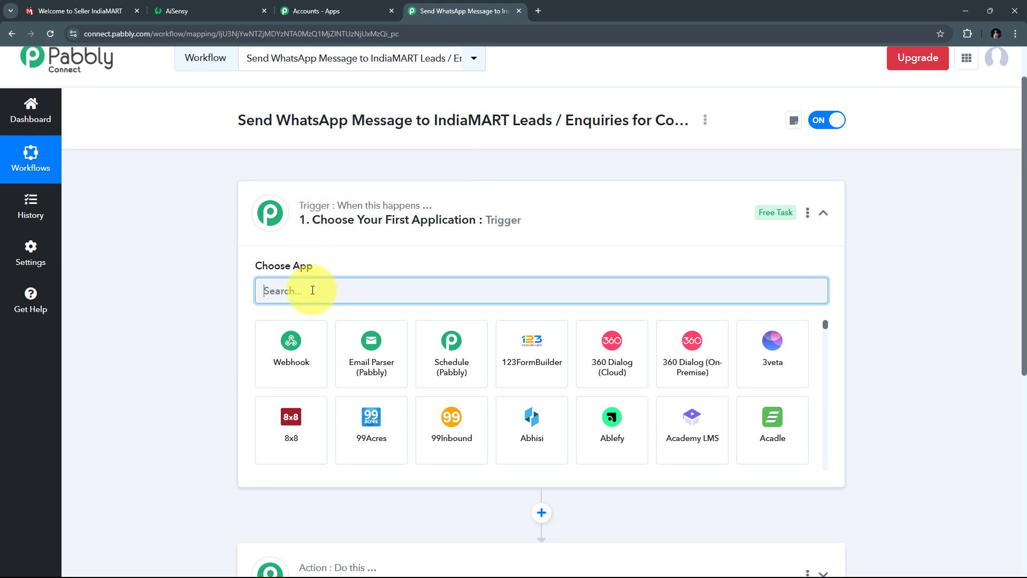
{"action": "type", "text": "Ind"}
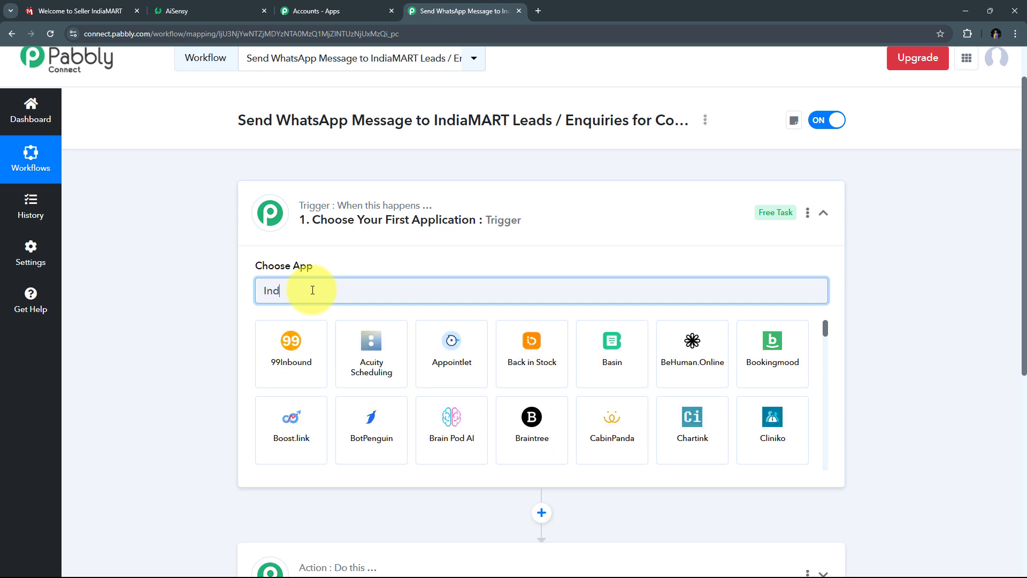
{"action": "type", "text": "iaMART"}
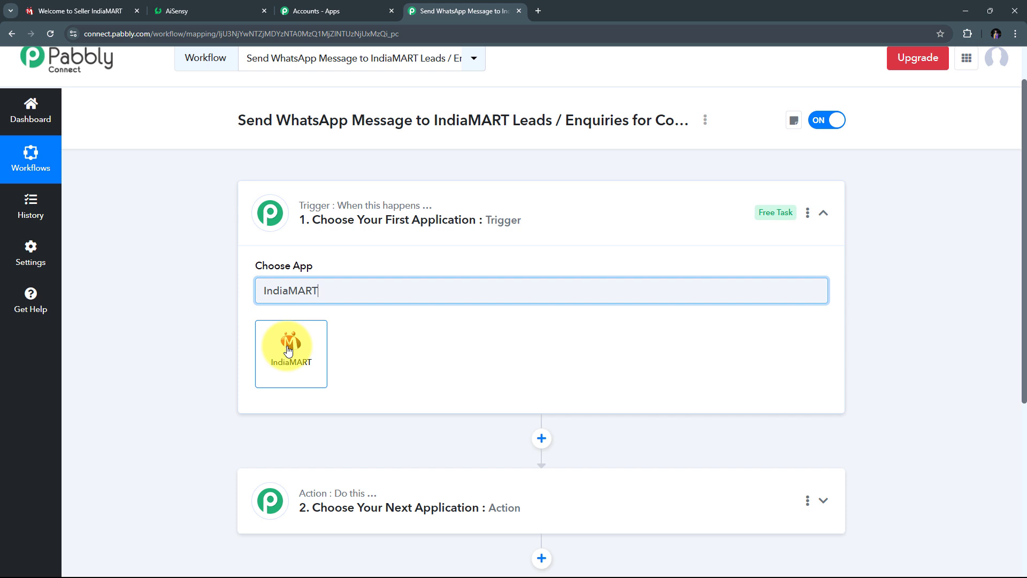
{"action": "left_click", "coordinate": [288, 350]}
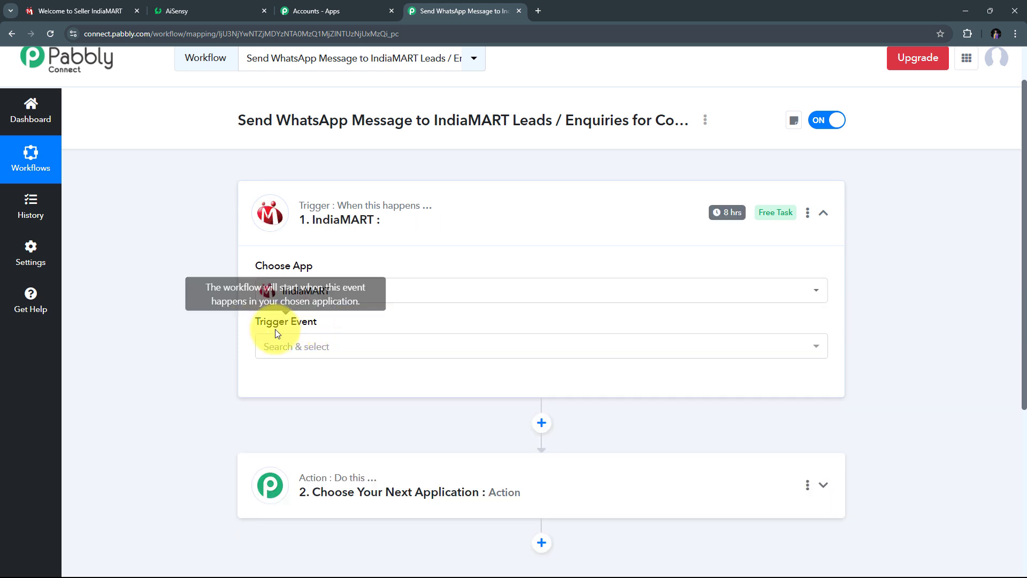
{"action": "scroll", "coordinate": [466, 315], "scroll_direction": "down", "scroll_amount": 1}
{"action": "left_click", "coordinate": [513, 298]}
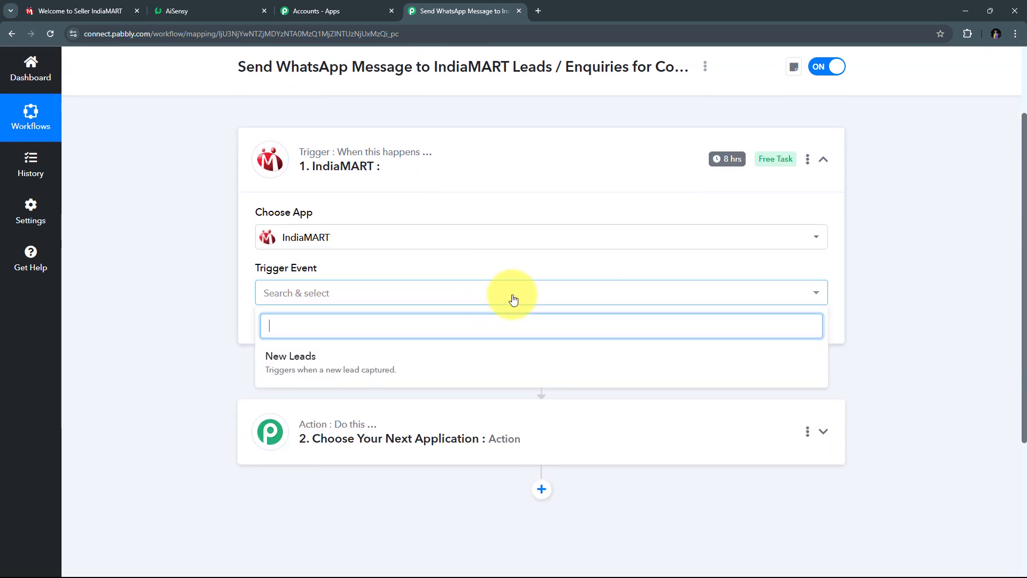
{"action": "left_click", "coordinate": [345, 366]}
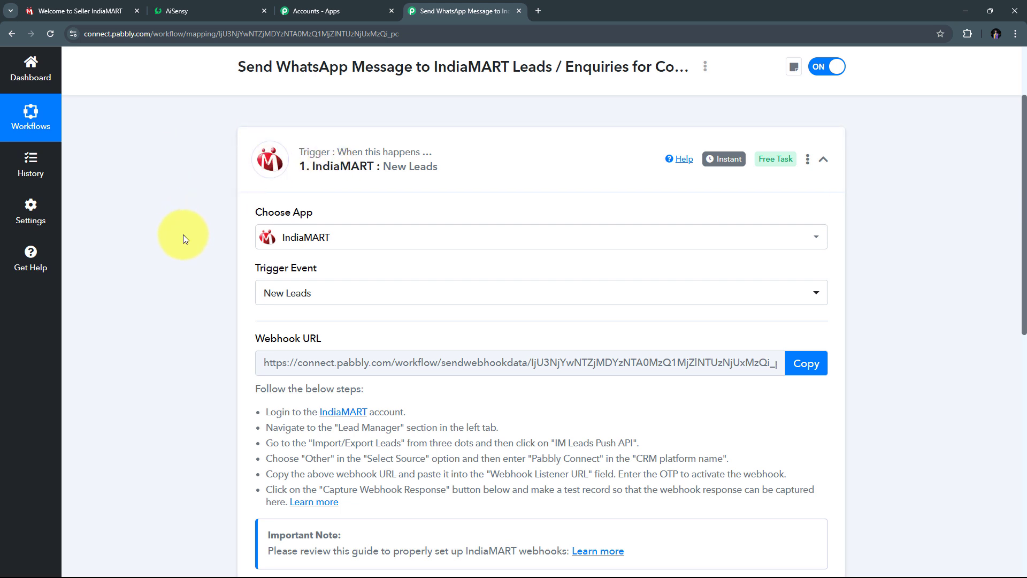
Review the IndiaMART webhook setup instructions and copy the trigger's webhook URL
{"action": "scroll", "coordinate": [183, 234], "scroll_direction": "down", "scroll_amount": 1}
{"action": "left_click_drag", "start_coordinate": [252, 284], "coordinate": [352, 289]}
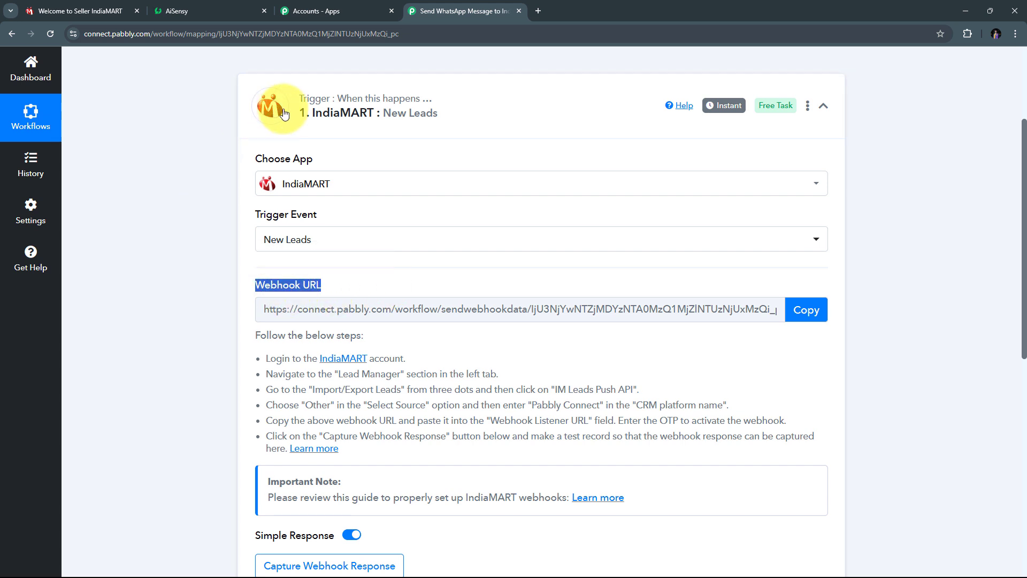
{"action": "scroll", "coordinate": [172, 215], "scroll_direction": "down", "scroll_amount": 1}
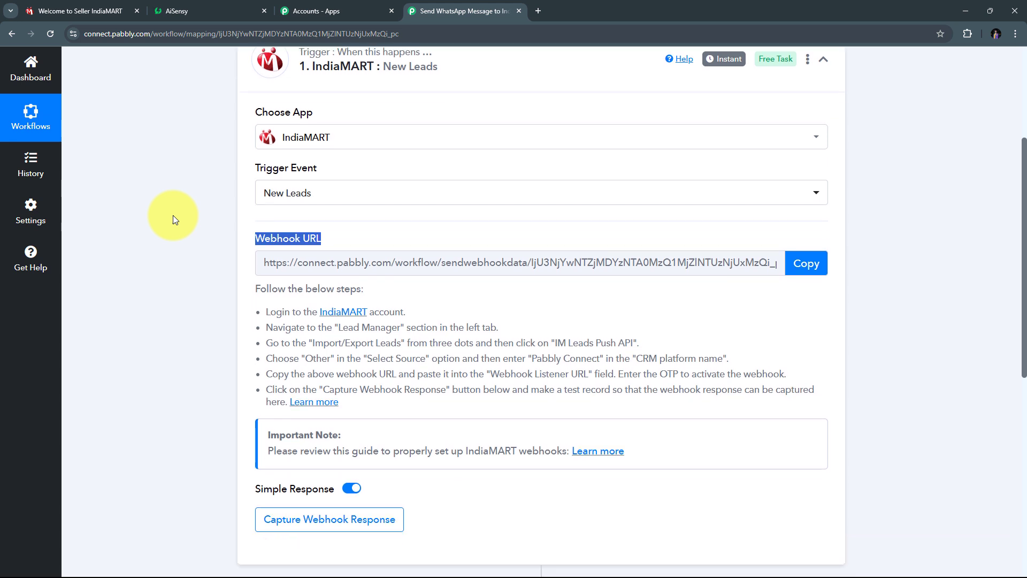
{"action": "left_click_drag", "start_coordinate": [261, 304], "coordinate": [424, 396]}
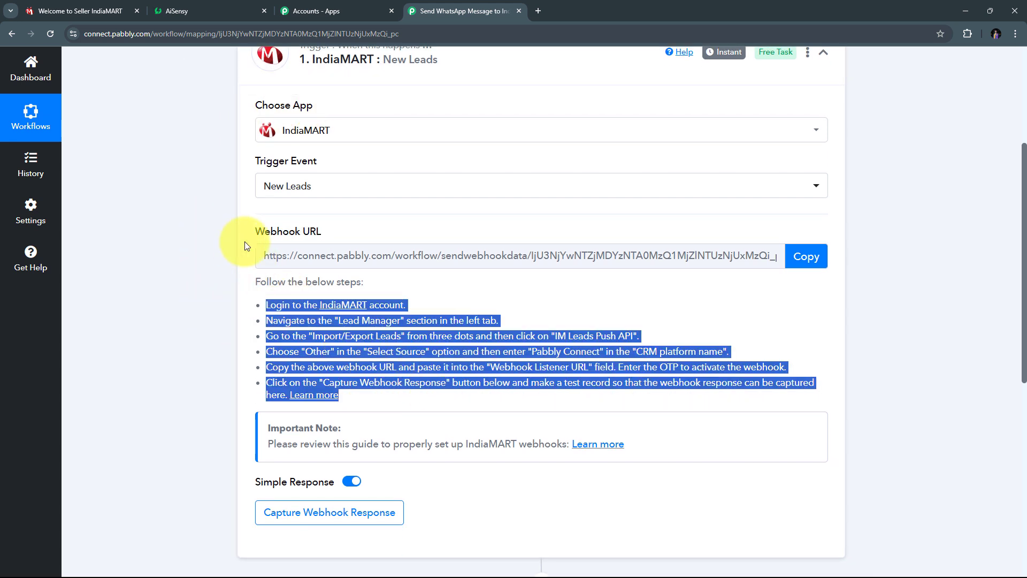
{"action": "left_click", "coordinate": [796, 256]}
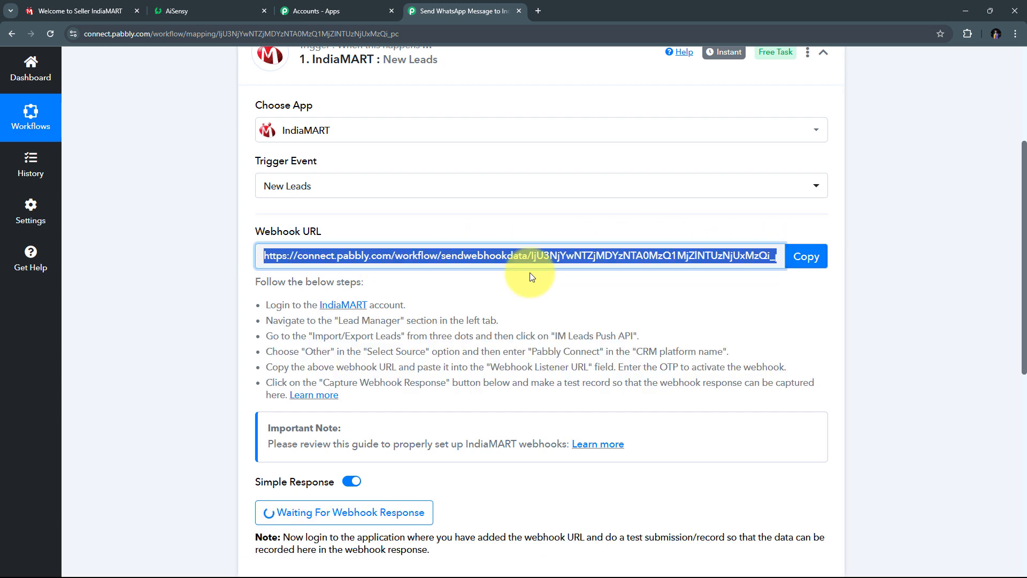
Switch to IndiaMART and open the Push API integration page from the Lead Manager's import/export options
{"action": "left_click", "coordinate": [81, 10]}
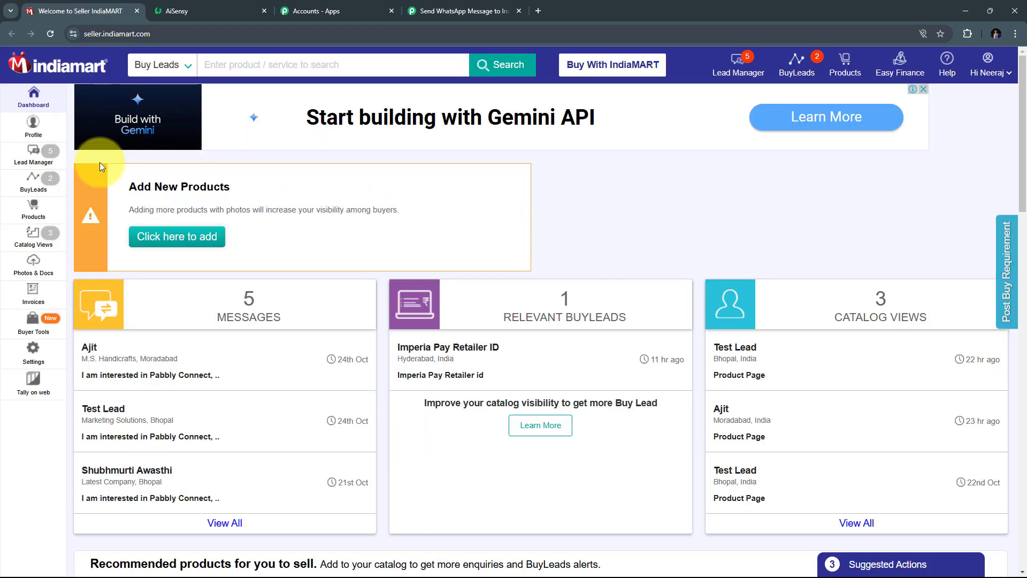
{"action": "left_click", "coordinate": [31, 158]}
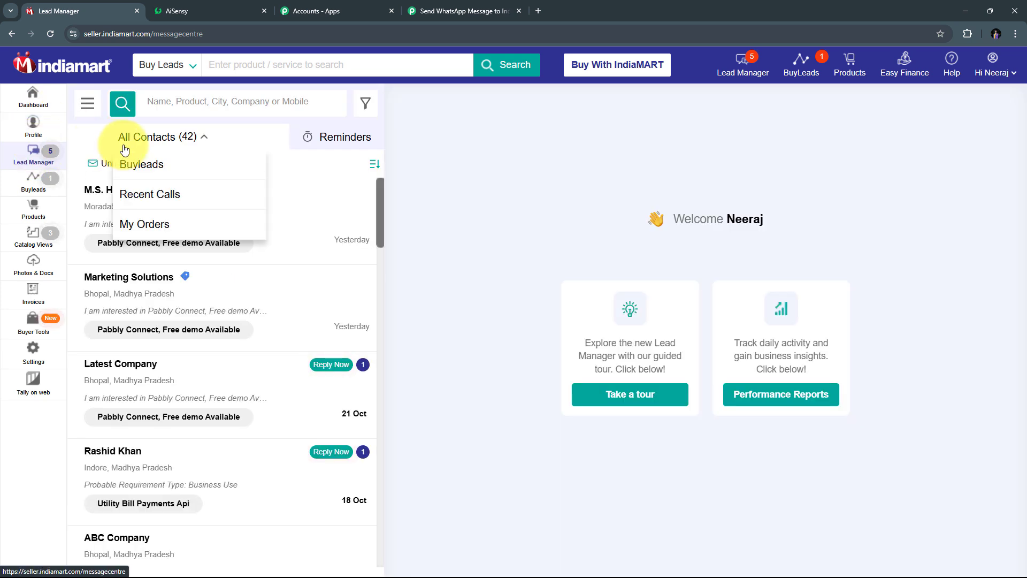
{"action": "left_click", "coordinate": [88, 110]}
{"action": "mouse_move", "coordinate": [84, 205]}
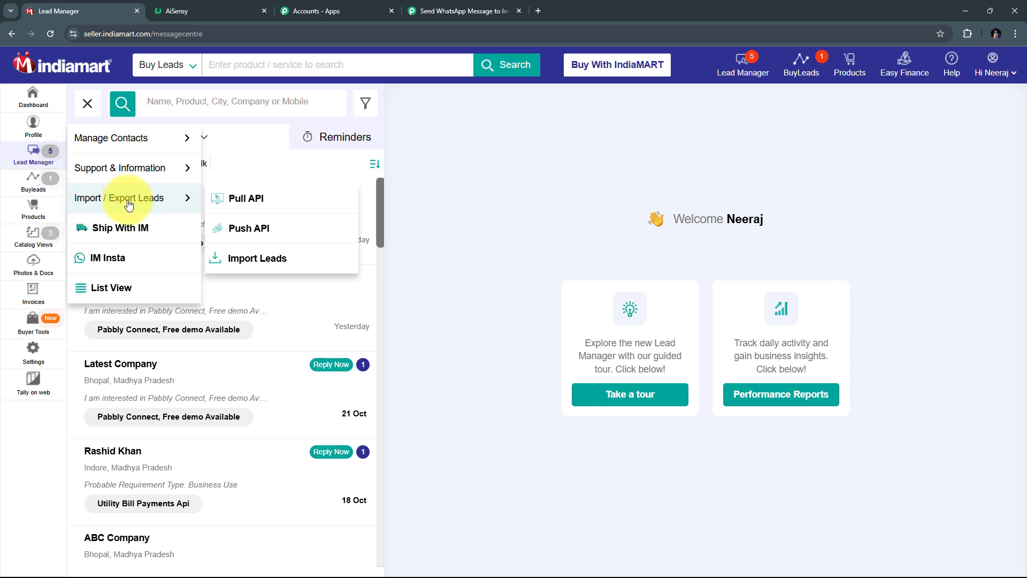
{"action": "left_click", "coordinate": [250, 231]}
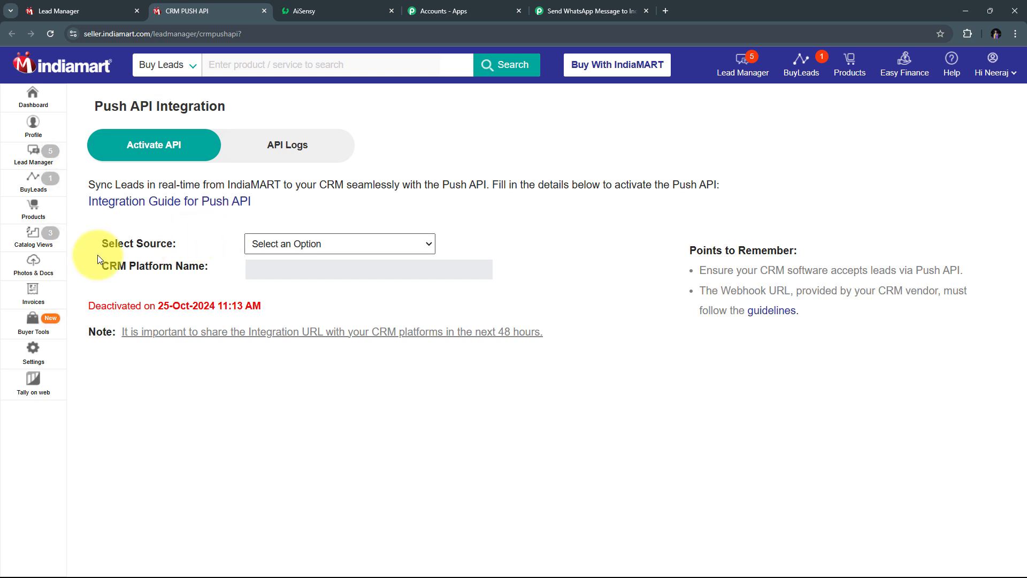
Set the Push API source to Other, name the CRM platform Pabbly Connect, paste the copied webhook URL as listener URL, and save the details
{"action": "left_click", "coordinate": [410, 241]}
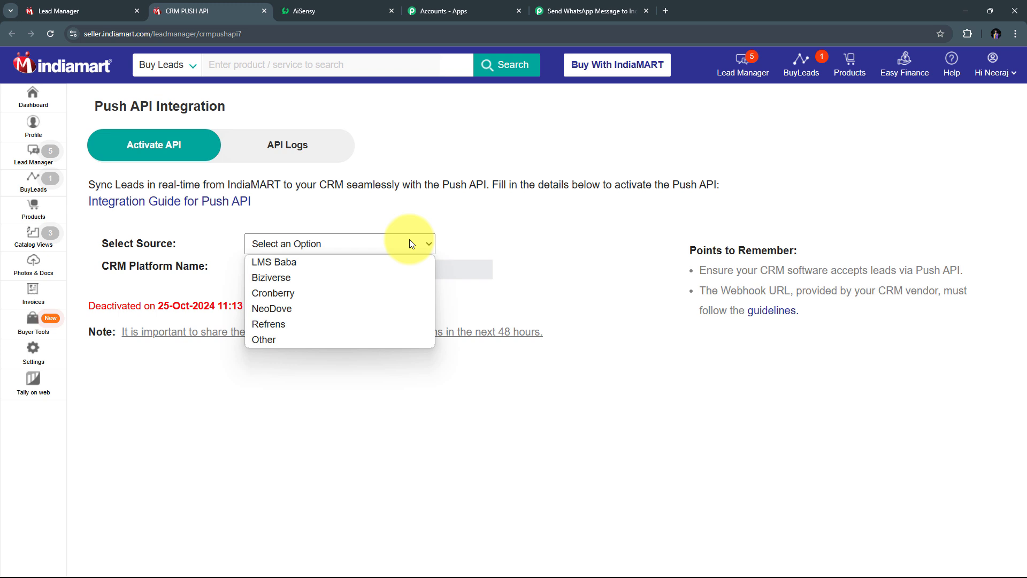
{"action": "left_click", "coordinate": [277, 340]}
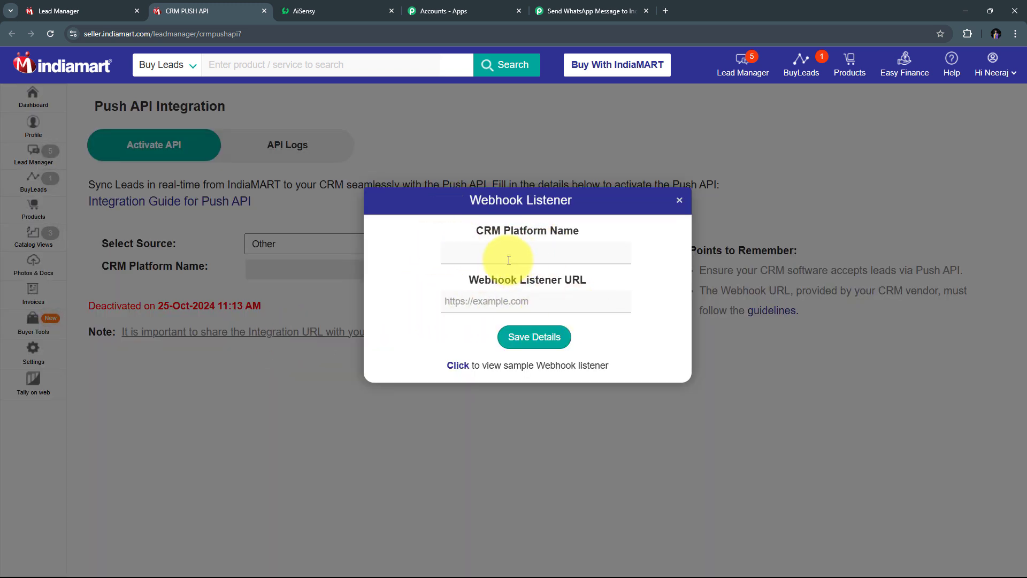
{"action": "left_click", "coordinate": [478, 254]}
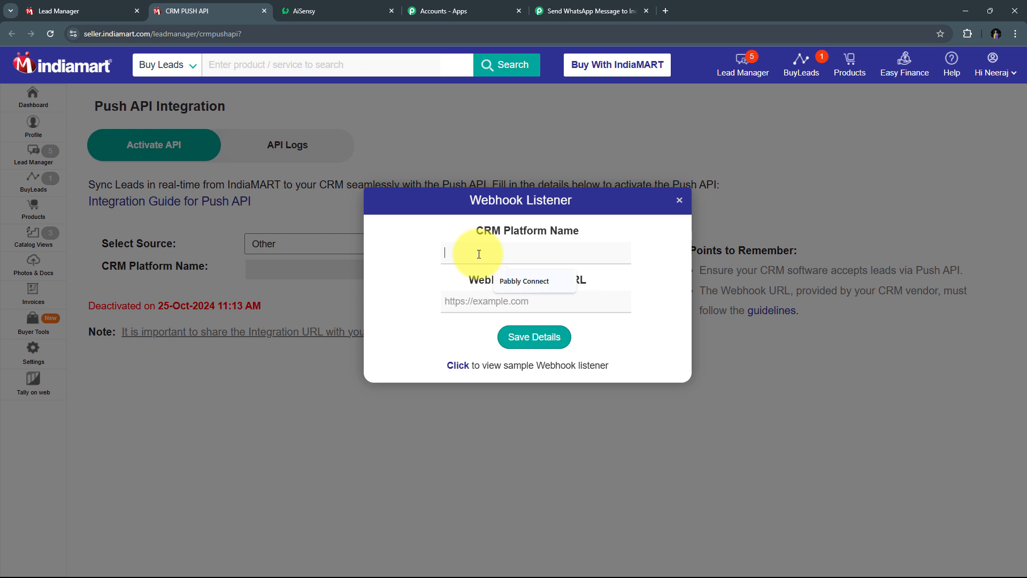
{"action": "type", "text": "Pabbly Connect"}
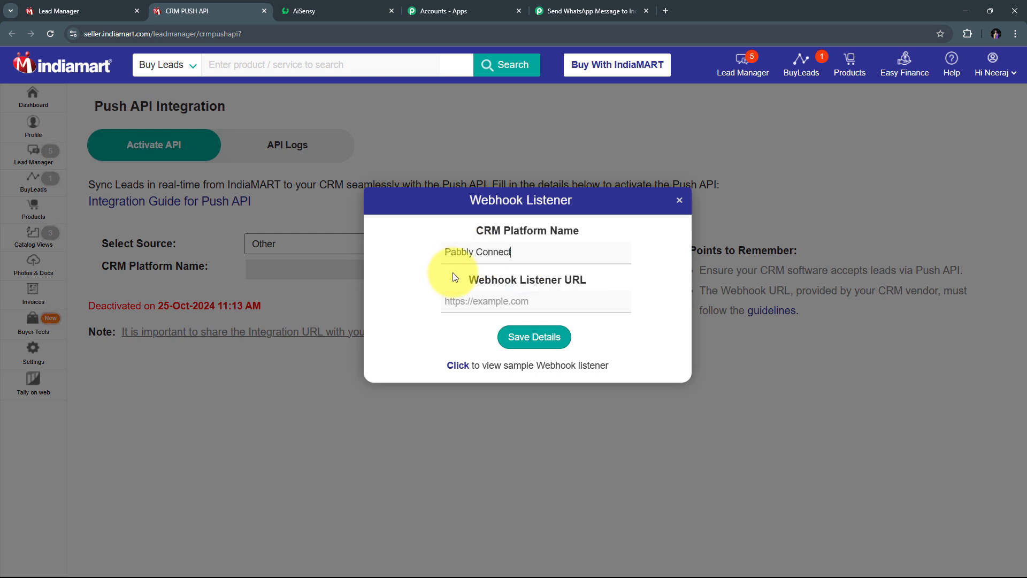
{"action": "right_click", "coordinate": [483, 305]}
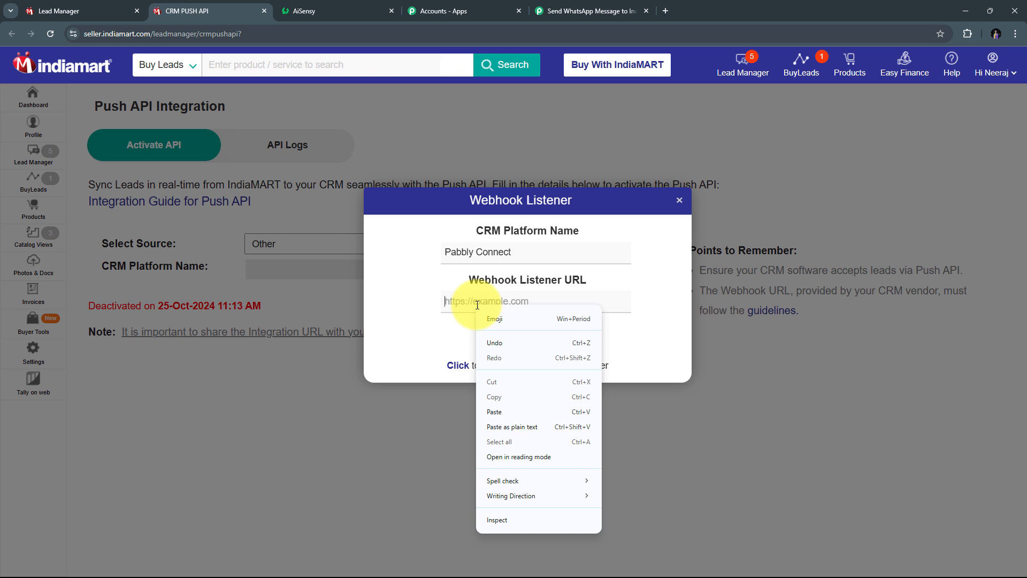
{"action": "left_click", "coordinate": [493, 407]}
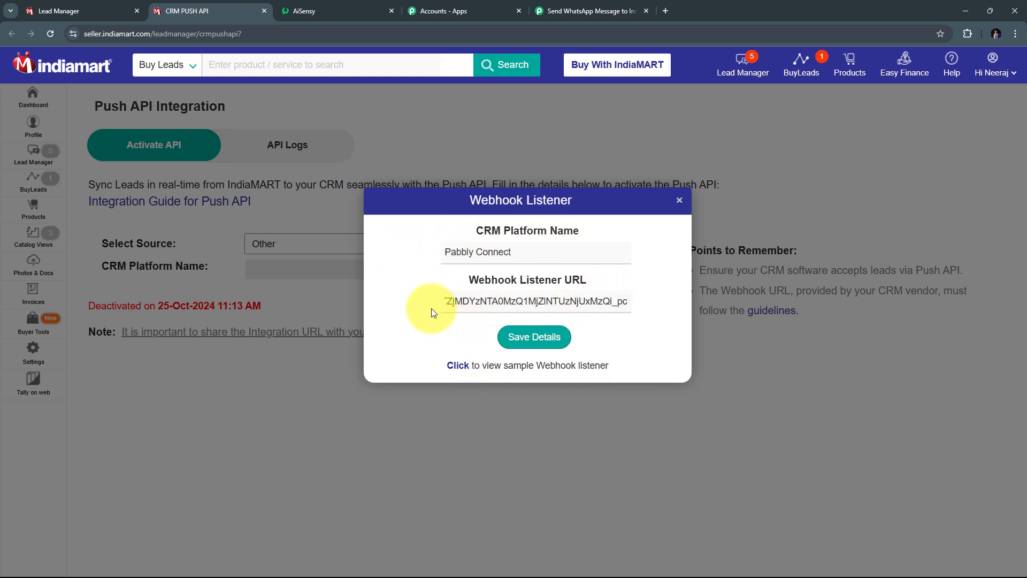
{"action": "left_click", "coordinate": [536, 347]}
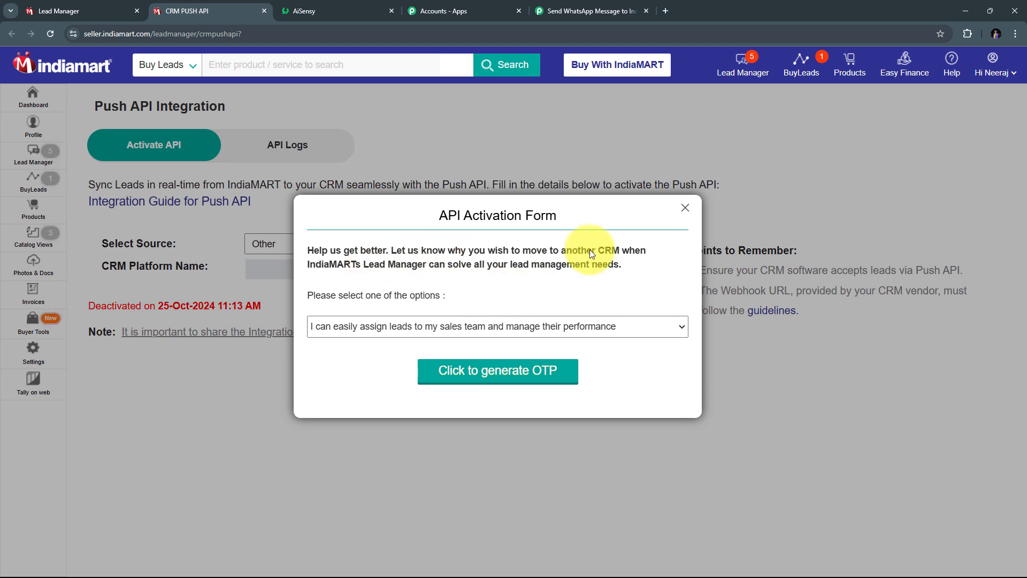
Choose "I feel that I can permanently save the leads from IndiaMART and view later" as the API activation reason and generate the OTP
{"action": "left_click", "coordinate": [663, 328]}
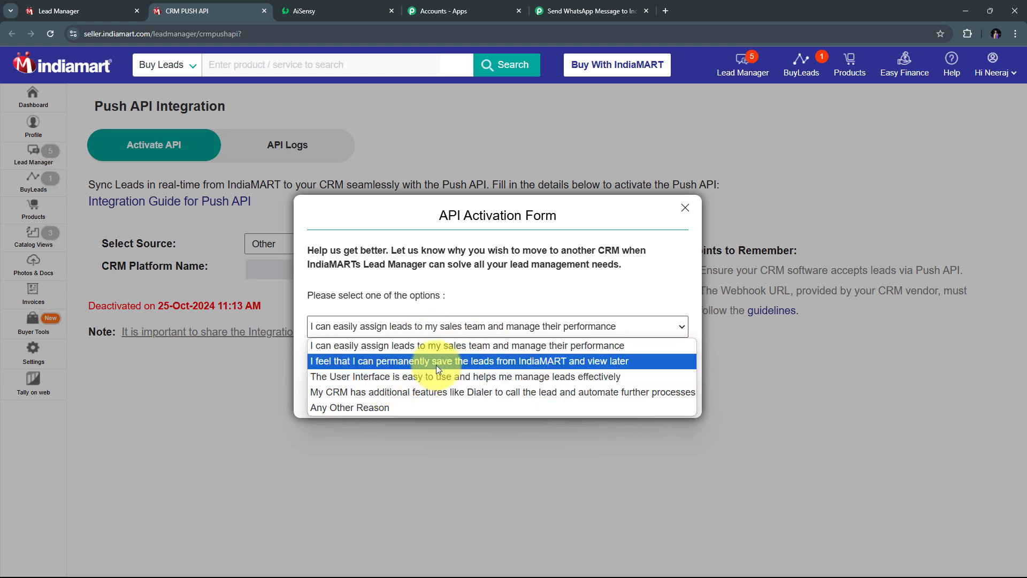
{"action": "left_click", "coordinate": [408, 361]}
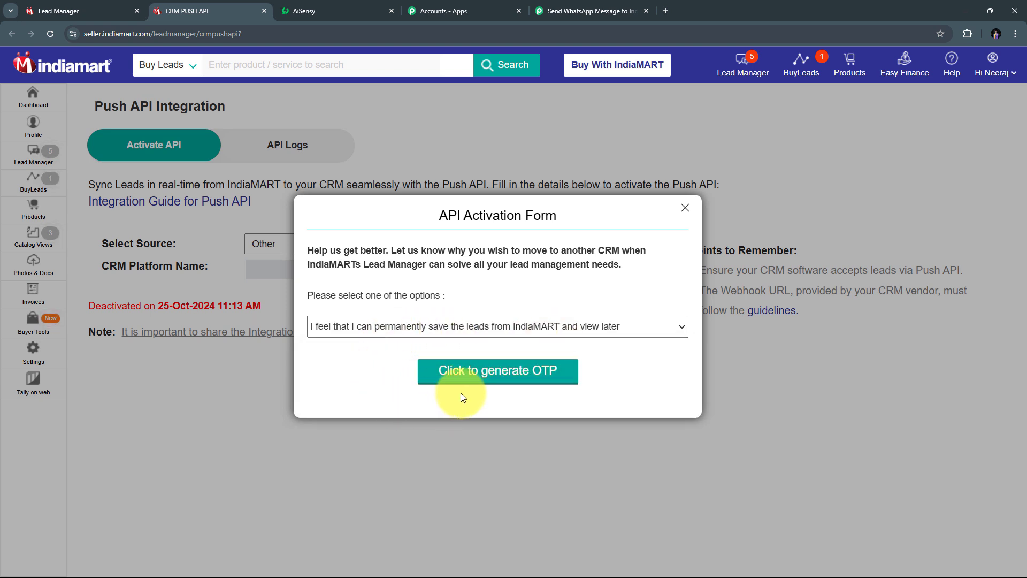
{"action": "left_click", "coordinate": [480, 374]}
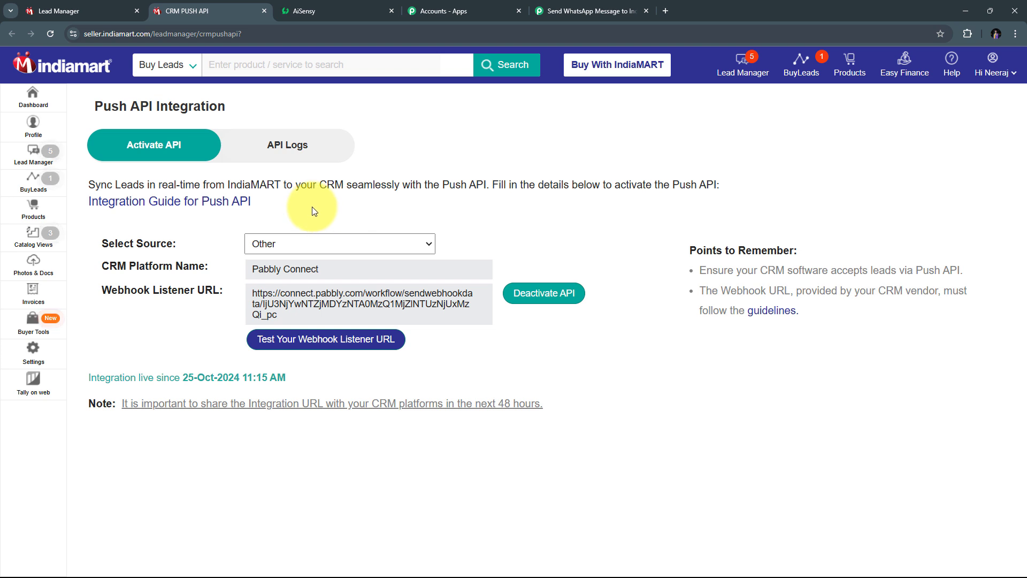
Switch to the Pabbly Connect workflow, check the IndiaMART trigger's webhook capture status, and return to IndiaMART's Push API page
{"action": "left_click", "coordinate": [576, 4]}
{"action": "scroll", "coordinate": [567, 230], "scroll_direction": "down", "scroll_amount": 6}
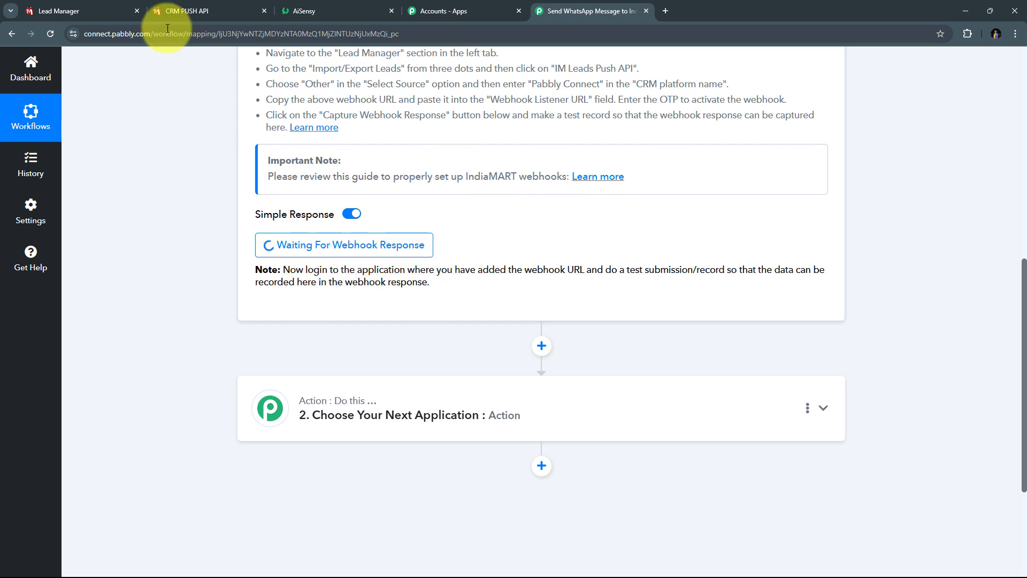
{"action": "left_click", "coordinate": [198, 13]}
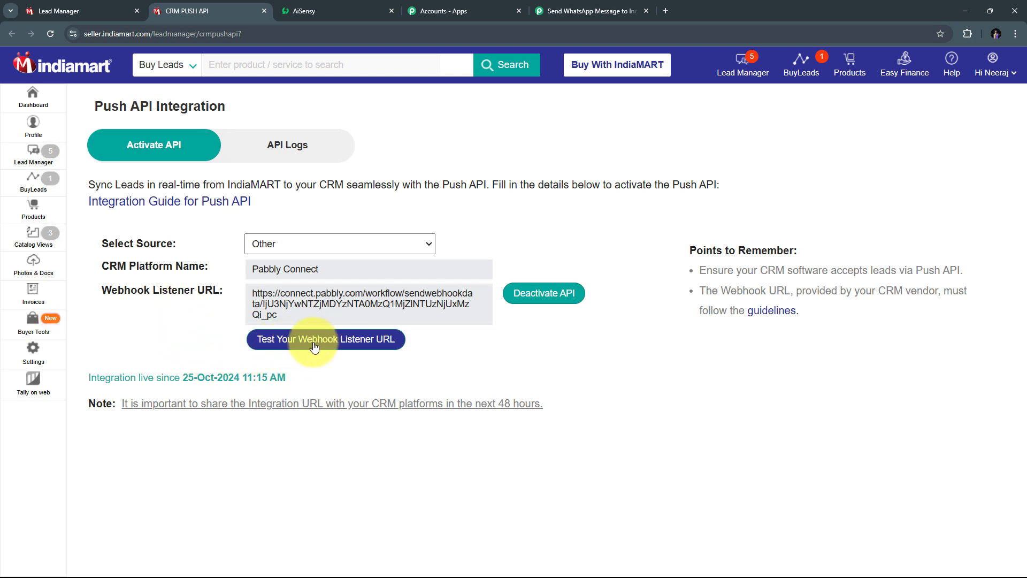
Open the webhook listener test, send IndiaMART's sample lead to the Pabbly Connect URL, and review the test output
{"action": "left_click", "coordinate": [338, 343]}
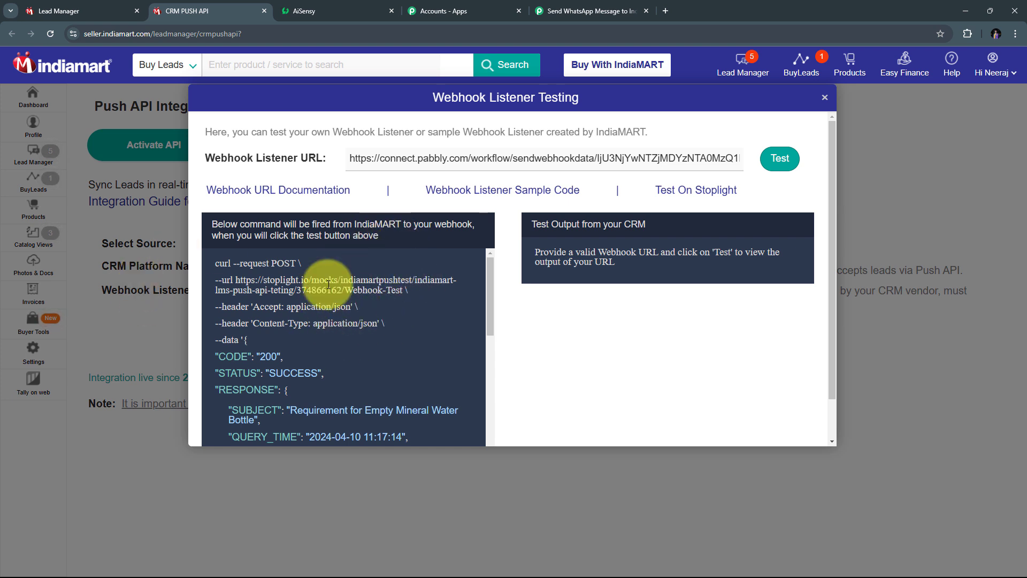
{"action": "scroll", "coordinate": [413, 272], "scroll_direction": "down", "scroll_amount": 2}
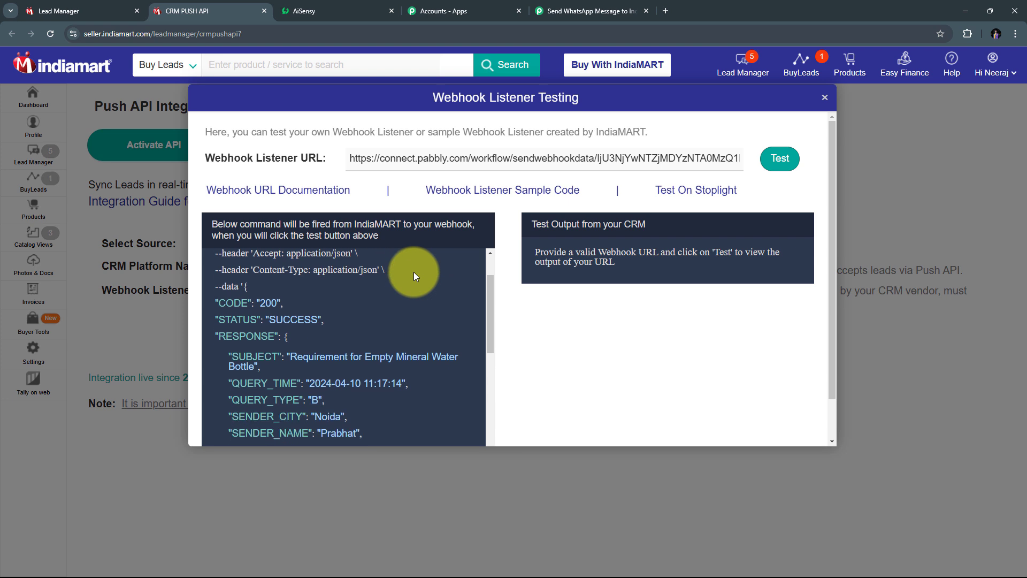
{"action": "scroll", "coordinate": [413, 272], "scroll_direction": "up", "scroll_amount": 2}
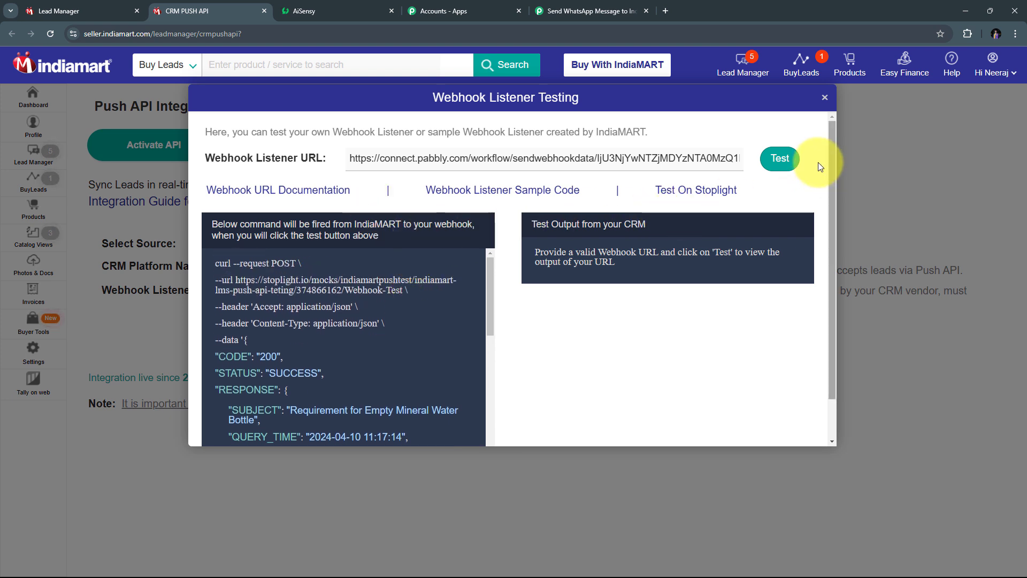
{"action": "left_click", "coordinate": [780, 160]}
{"action": "scroll", "coordinate": [694, 291], "scroll_direction": "down", "scroll_amount": 2}
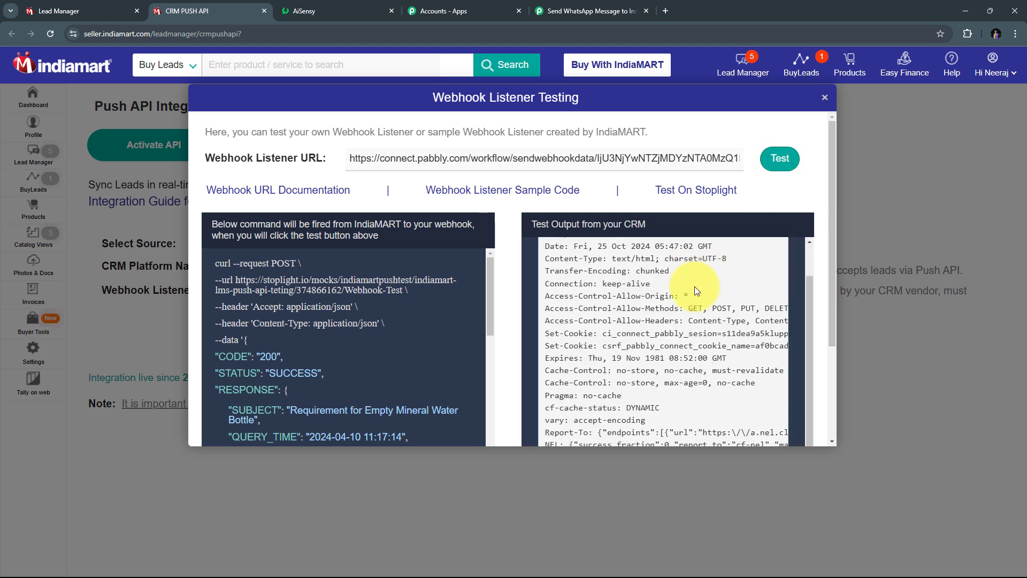
{"action": "scroll", "coordinate": [695, 287], "scroll_direction": "down", "scroll_amount": 2}
{"action": "scroll", "coordinate": [695, 287], "scroll_direction": "up", "scroll_amount": 3}
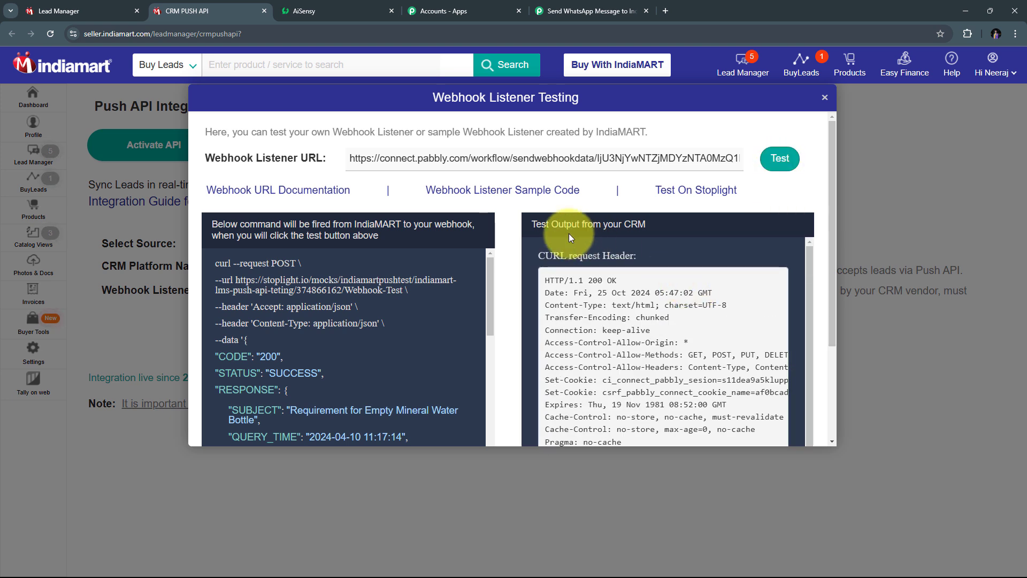
Switch to the Pabbly Connect workflow and examine the captured response's status, query ID, subject, and sender state, pincode, name, phone and mobile fields
{"action": "left_click", "coordinate": [543, 5]}
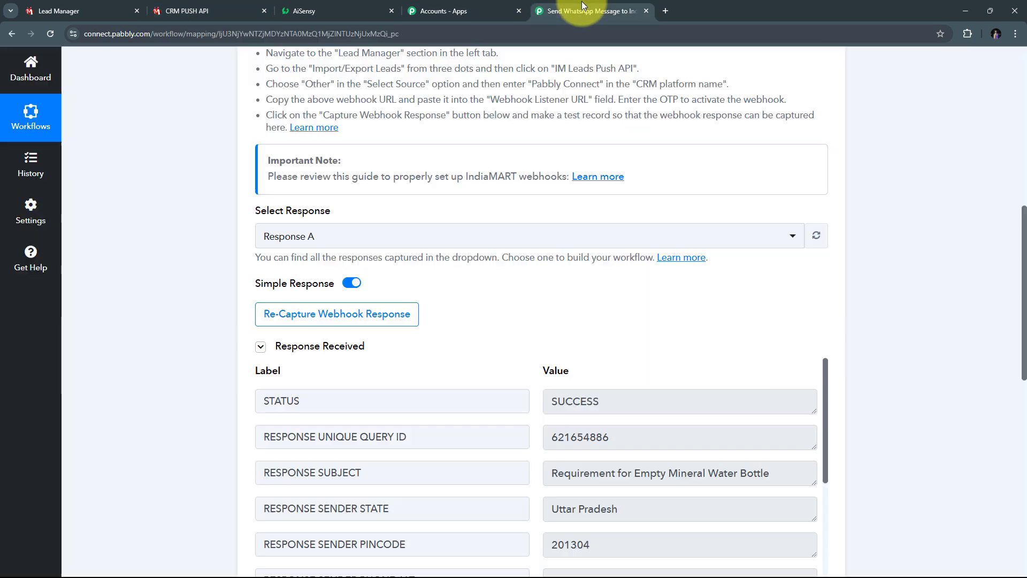
{"action": "scroll", "coordinate": [930, 260], "scroll_direction": "down", "scroll_amount": 3}
{"action": "scroll", "coordinate": [936, 246], "scroll_direction": "down", "scroll_amount": 1}
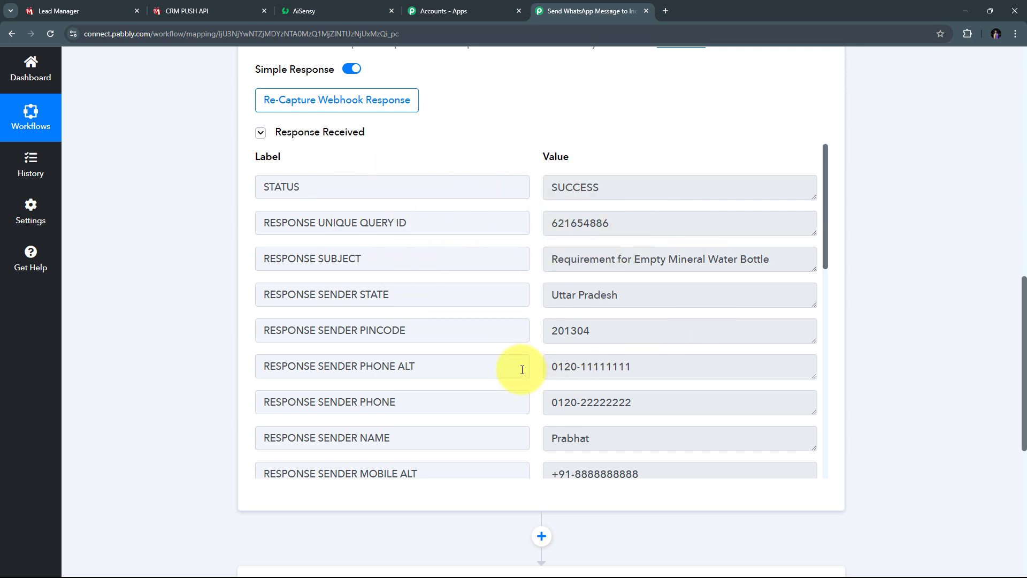
{"action": "left_click", "coordinate": [654, 193]}
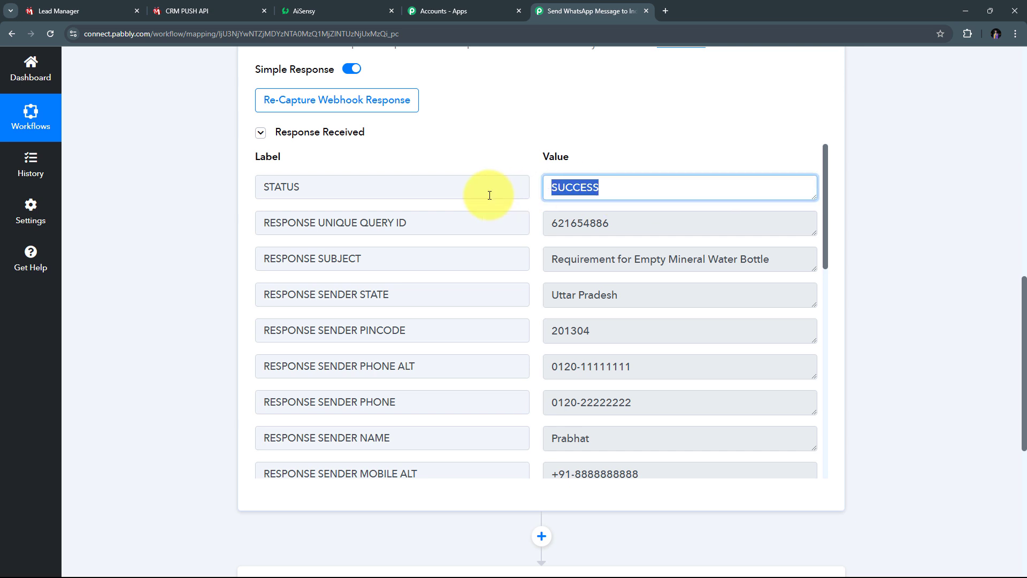
{"action": "left_click", "coordinate": [642, 223]}
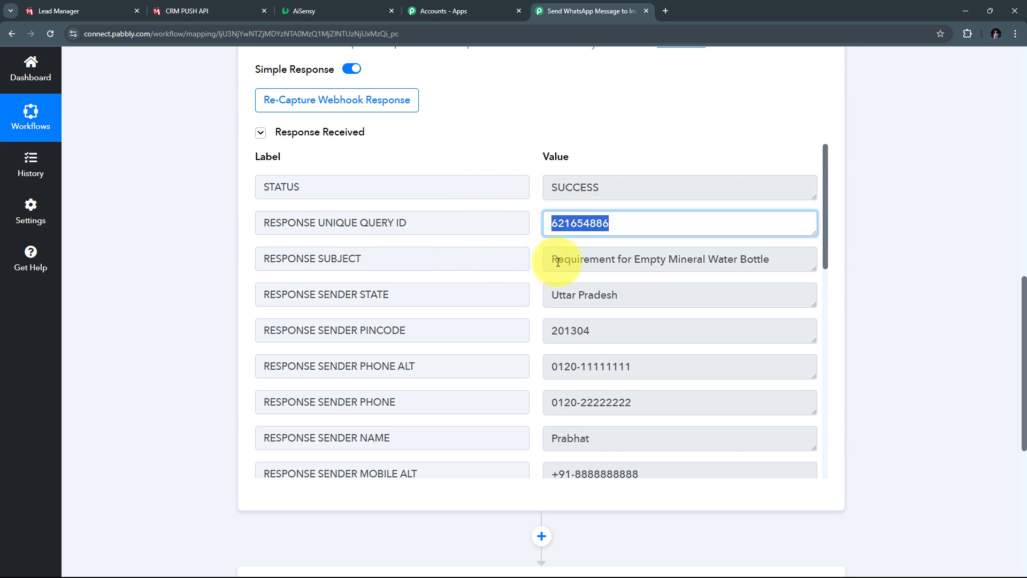
{"action": "left_click_drag", "start_coordinate": [635, 261], "coordinate": [814, 259]}
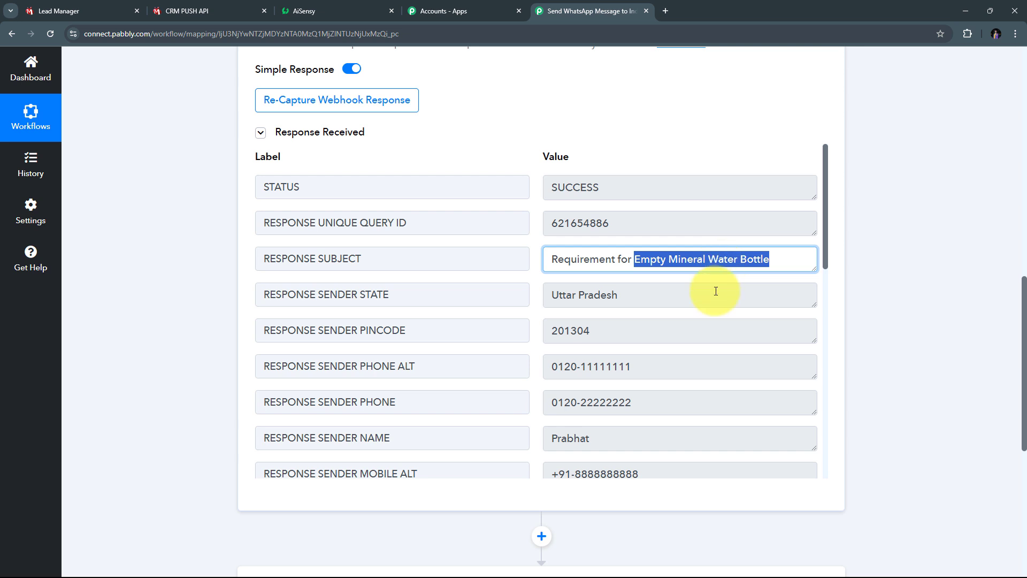
{"action": "left_click_drag", "start_coordinate": [669, 294], "coordinate": [512, 295]}
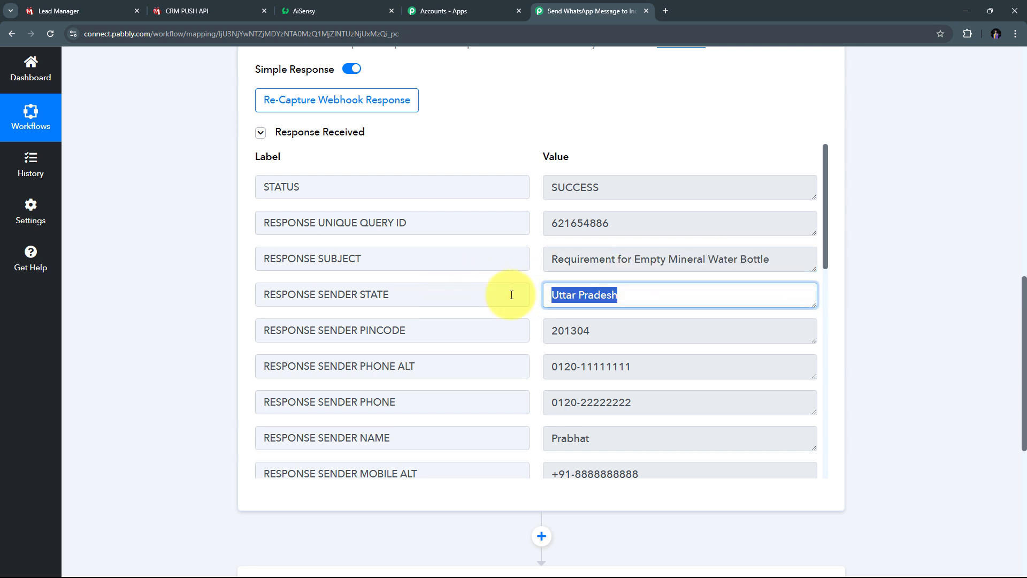
{"action": "left_click_drag", "start_coordinate": [626, 330], "coordinate": [523, 328]}
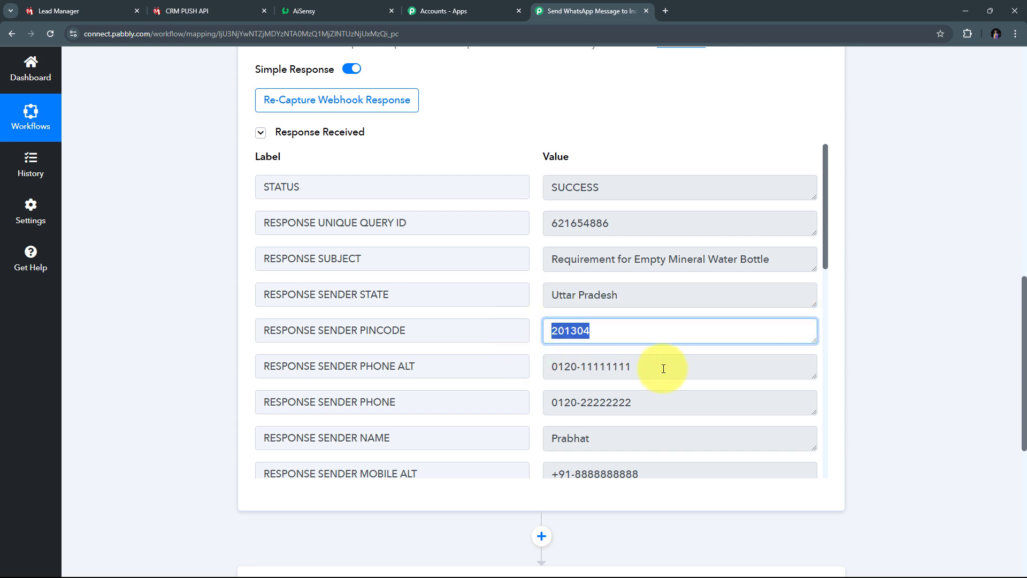
{"action": "left_click_drag", "start_coordinate": [663, 368], "coordinate": [551, 367]}
{"action": "left_click_drag", "start_coordinate": [672, 402], "coordinate": [488, 404]}
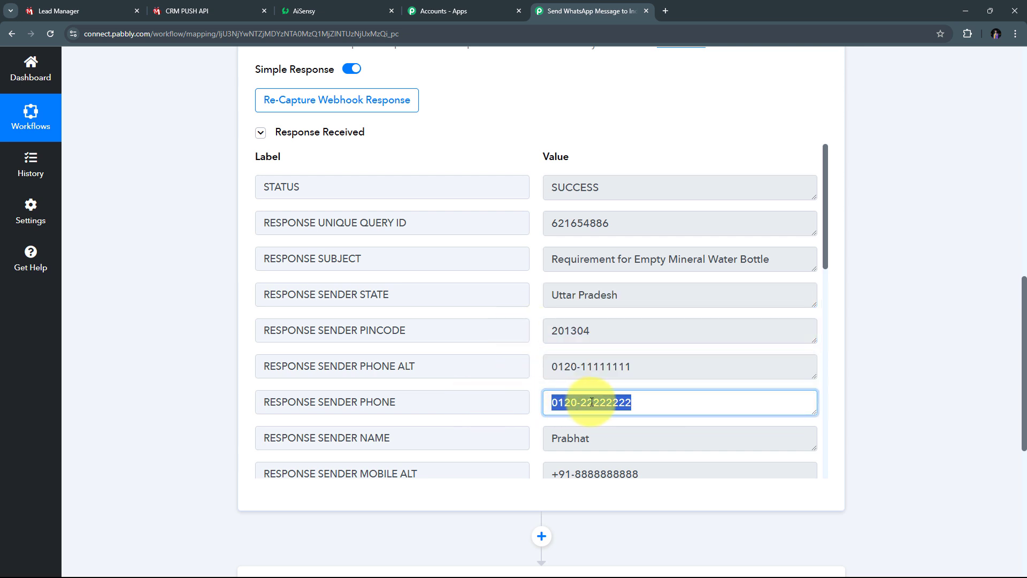
{"action": "left_click_drag", "start_coordinate": [592, 437], "coordinate": [427, 438]}
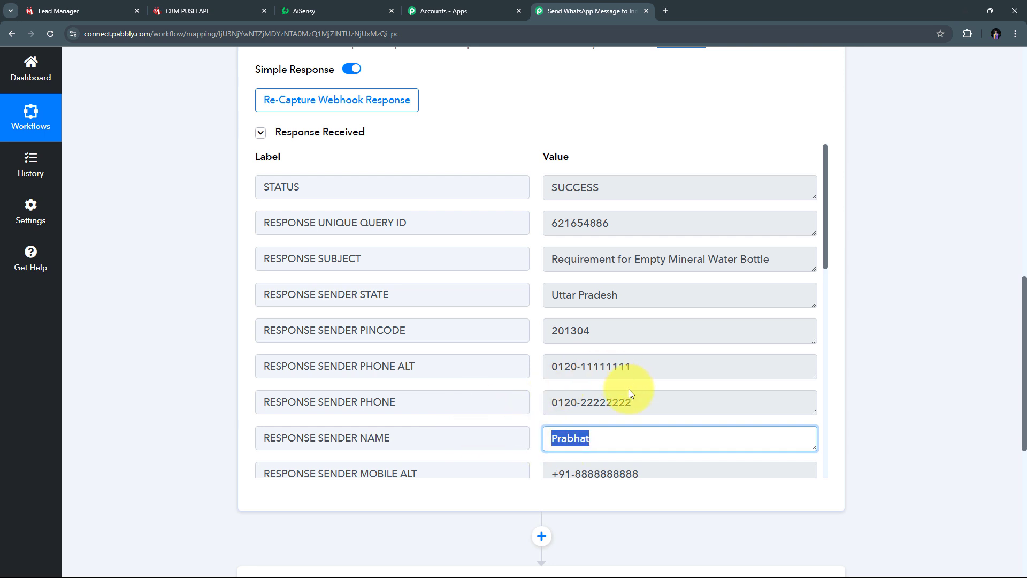
{"action": "scroll", "coordinate": [631, 395], "scroll_direction": "down", "scroll_amount": 1}
{"action": "left_click_drag", "start_coordinate": [664, 456], "coordinate": [509, 449]}
{"action": "left_click_drag", "start_coordinate": [717, 421], "coordinate": [475, 415]}
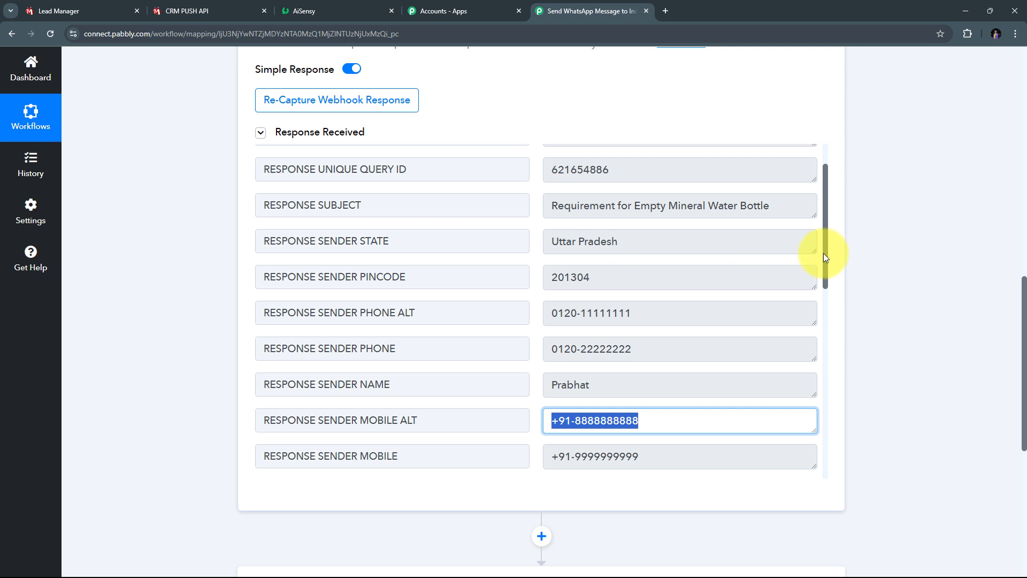
Examine the captured lead's sender email, country ISO, company, city and address fields
{"action": "scroll", "coordinate": [823, 253], "scroll_direction": "down", "scroll_amount": 5}
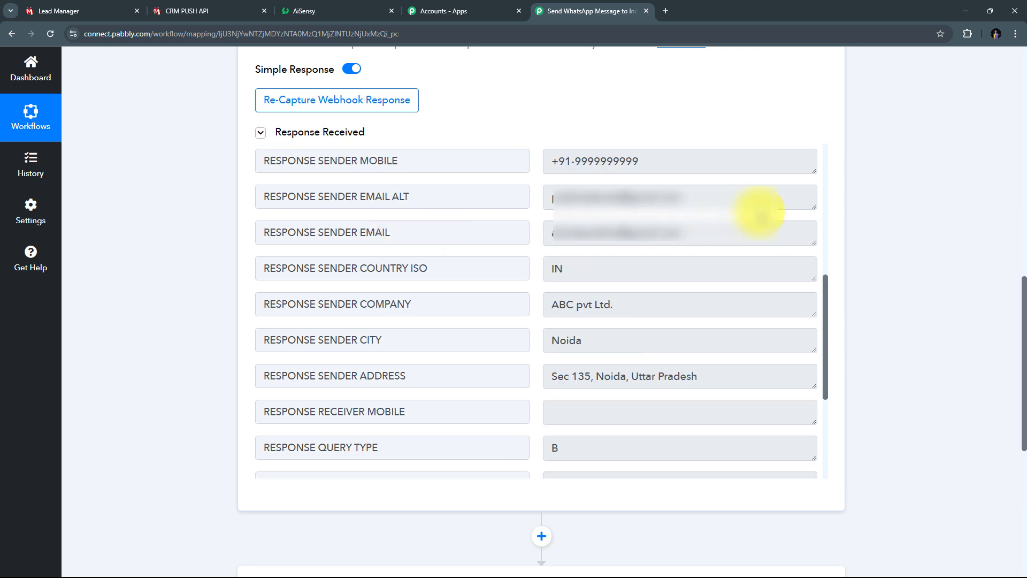
{"action": "left_click_drag", "start_coordinate": [739, 206], "coordinate": [575, 219]}
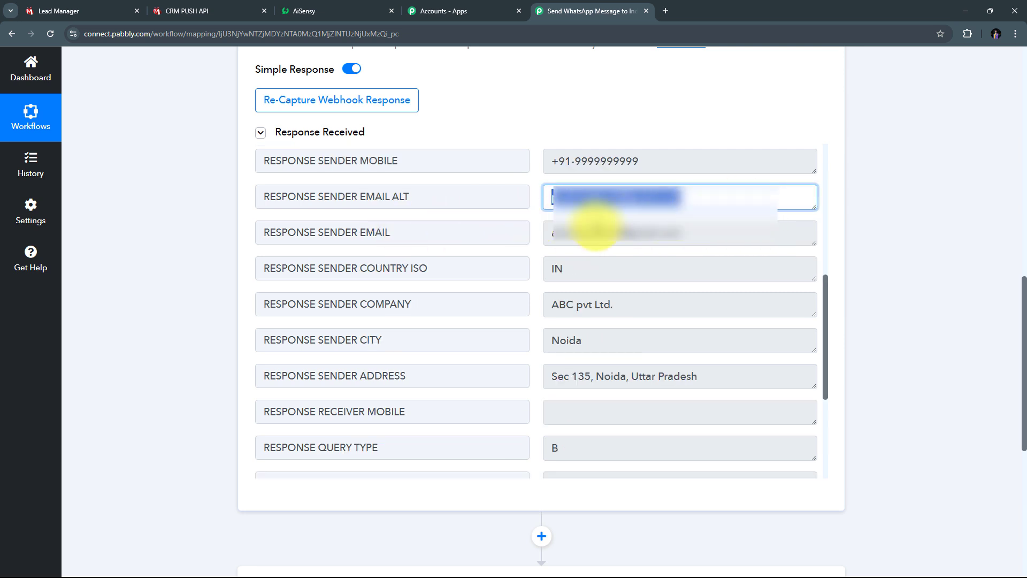
{"action": "left_click_drag", "start_coordinate": [607, 277], "coordinate": [481, 273]}
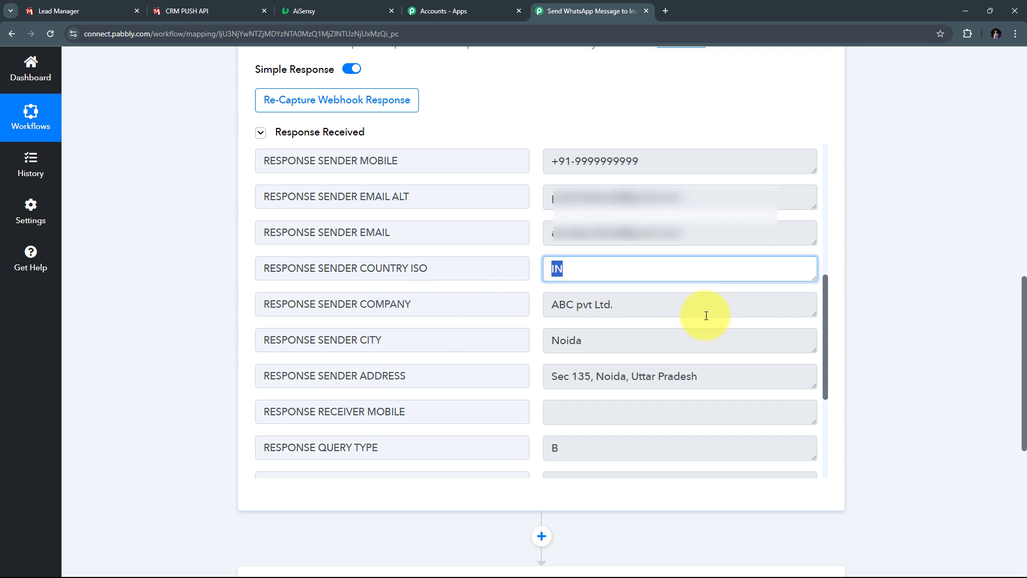
{"action": "left_click_drag", "start_coordinate": [696, 314], "coordinate": [470, 312]}
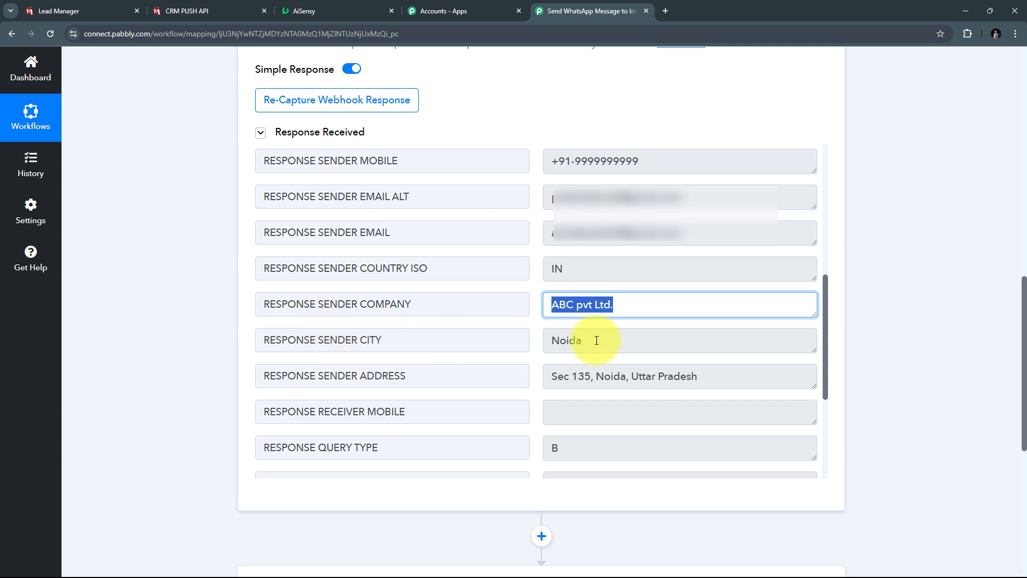
{"action": "left_click_drag", "start_coordinate": [635, 343], "coordinate": [480, 338]}
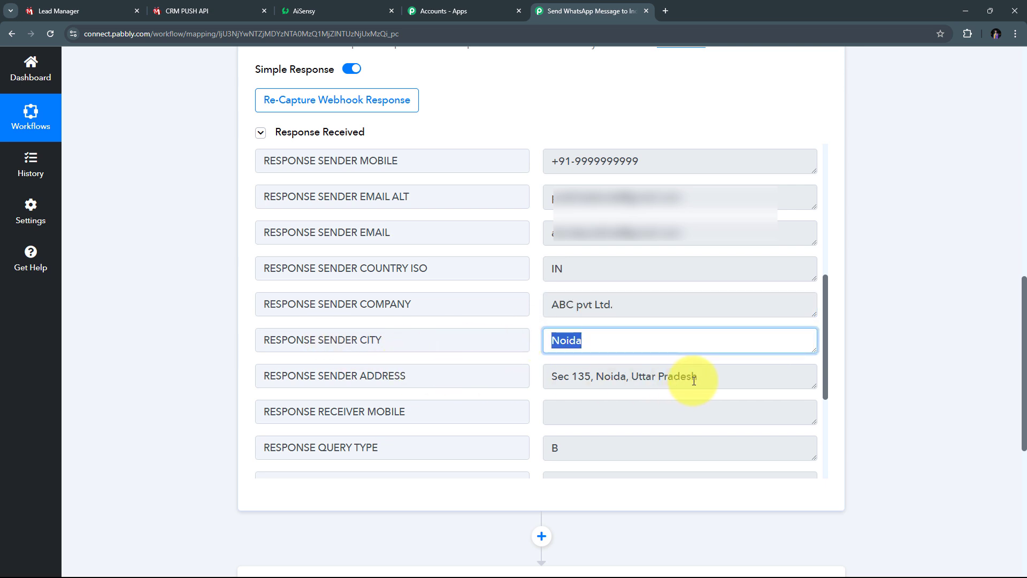
{"action": "left_click_drag", "start_coordinate": [722, 379], "coordinate": [369, 360]}
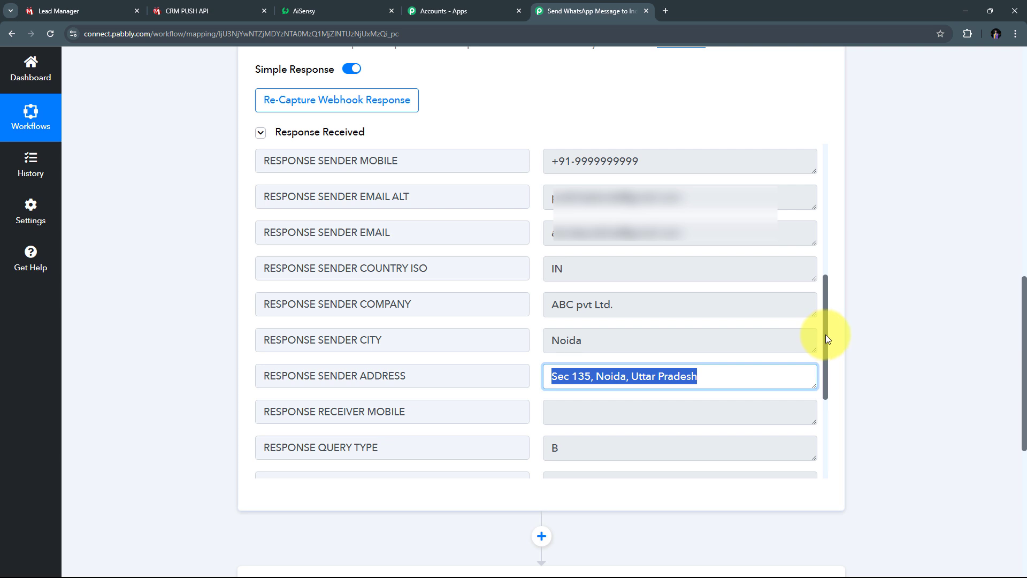
Examine the captured lead's query product name and expand the query message field to read its full text
{"action": "scroll", "coordinate": [826, 339], "scroll_direction": "down", "scroll_amount": 4}
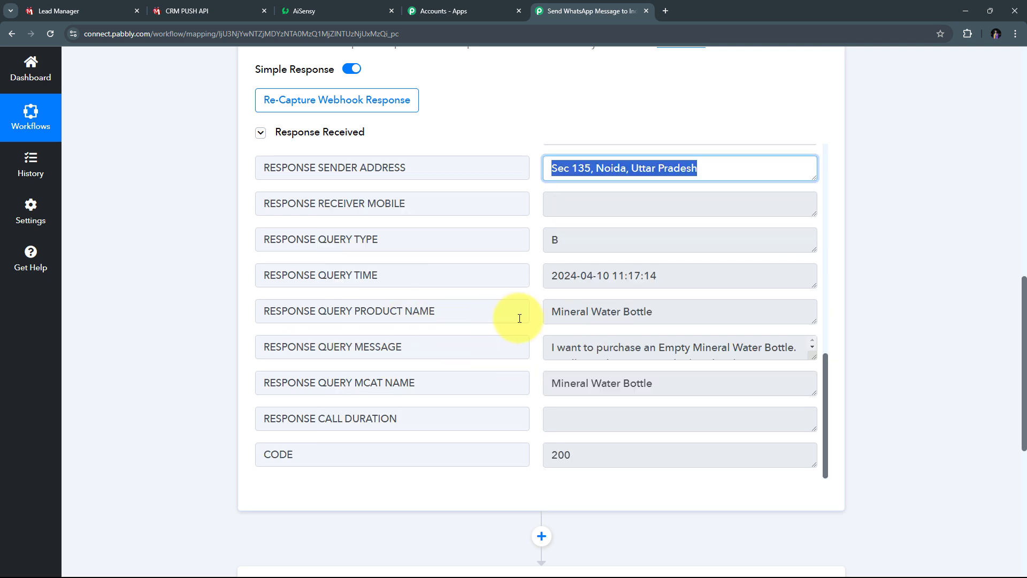
{"action": "left_click", "coordinate": [691, 316]}
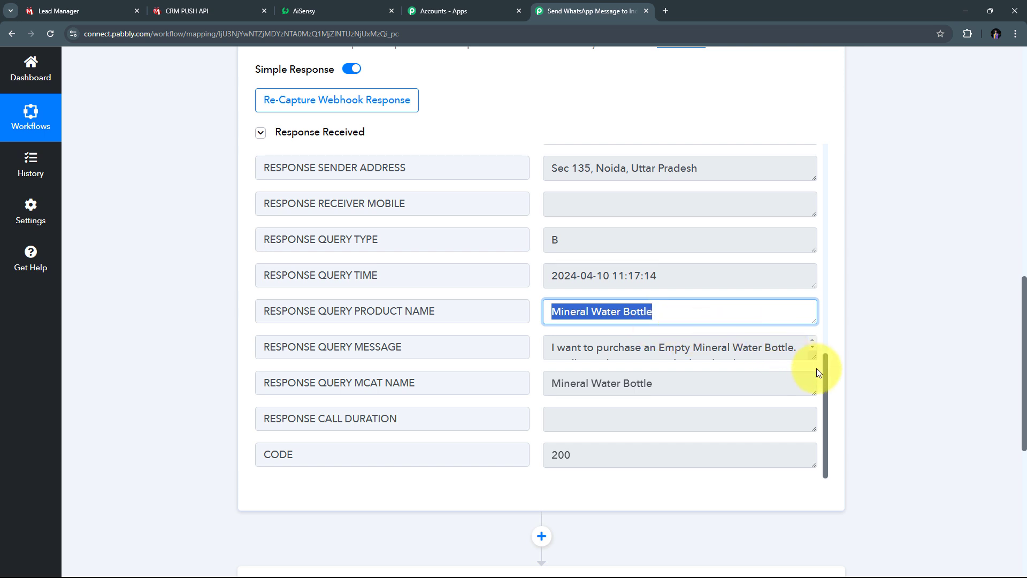
{"action": "left_click_drag", "start_coordinate": [814, 356], "coordinate": [807, 423]}
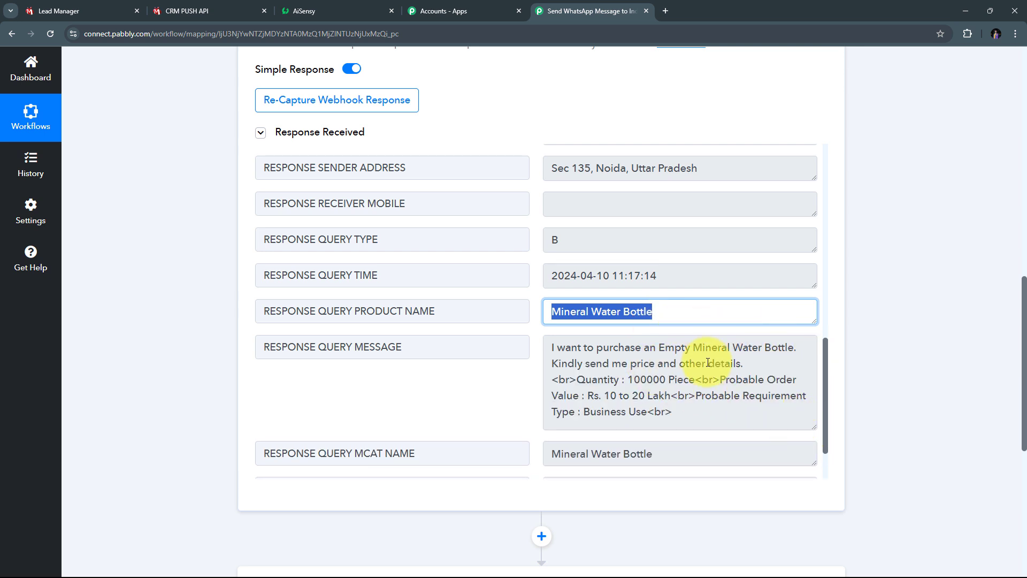
{"action": "scroll", "coordinate": [756, 303], "scroll_direction": "down", "scroll_amount": 1}
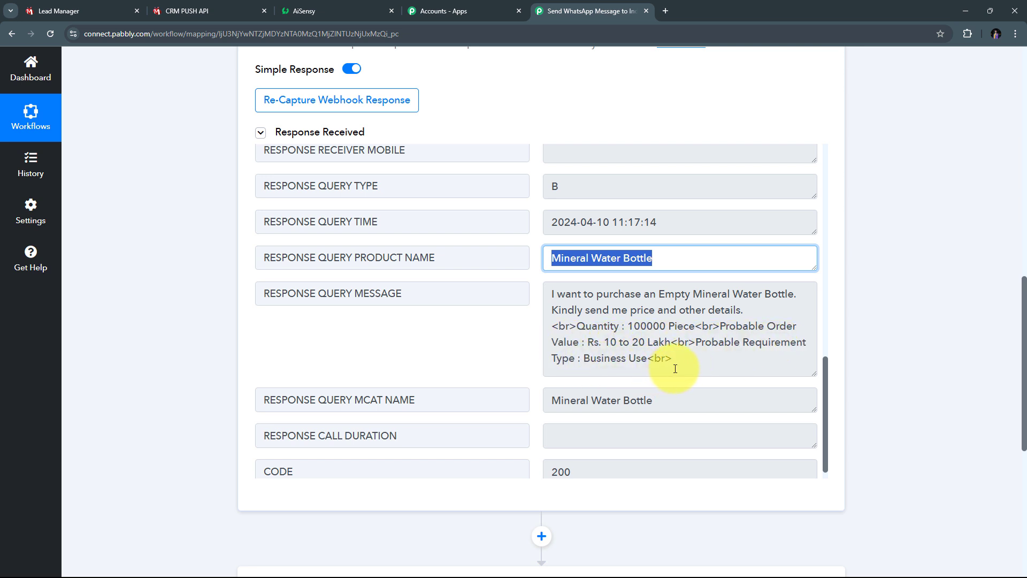
{"action": "scroll", "coordinate": [671, 324], "scroll_direction": "down", "scroll_amount": 1}
{"action": "left_click_drag", "start_coordinate": [688, 346], "coordinate": [523, 278]}
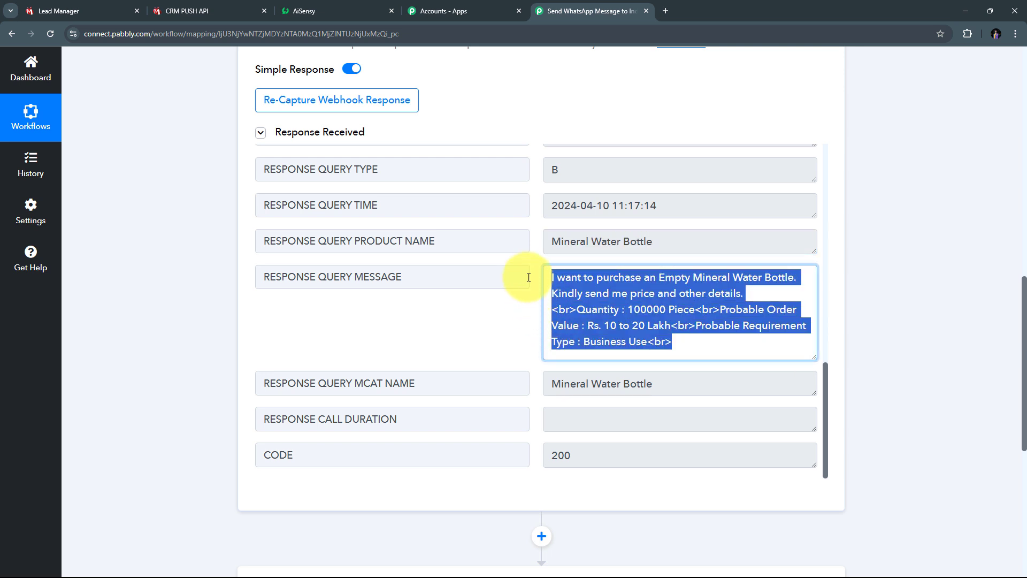
{"action": "left_click", "coordinate": [720, 238]}
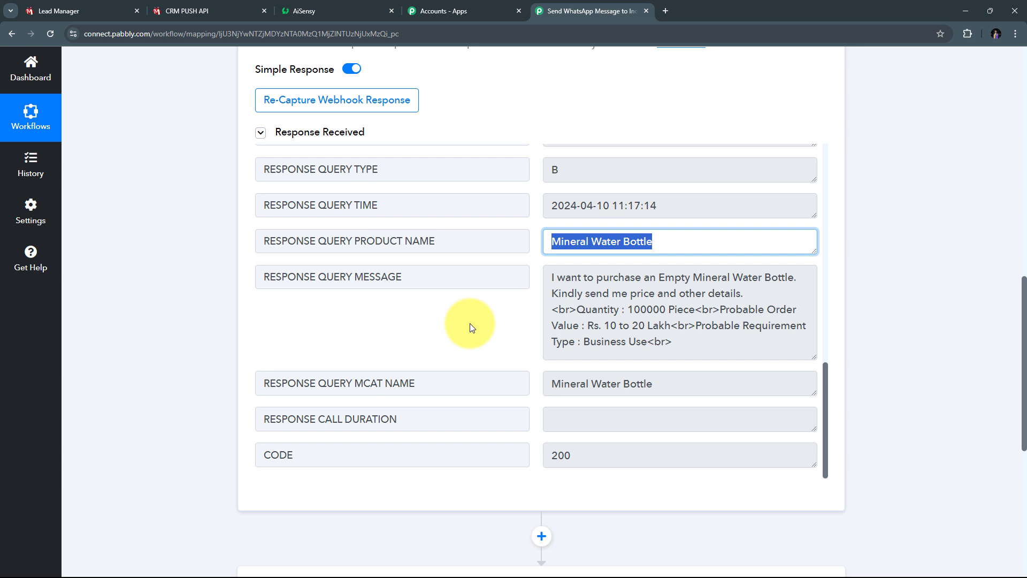
Set the workflow's second step to WhatsApp by AiSensy with the Send Template Message action event
{"action": "scroll", "coordinate": [904, 299], "scroll_direction": "down", "scroll_amount": 4}
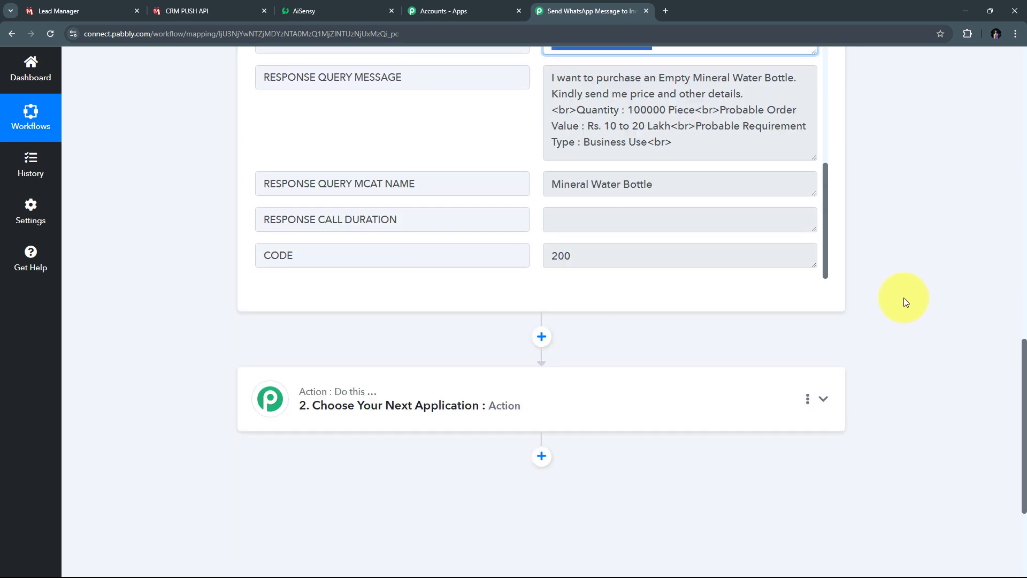
{"action": "left_click", "coordinate": [696, 393]}
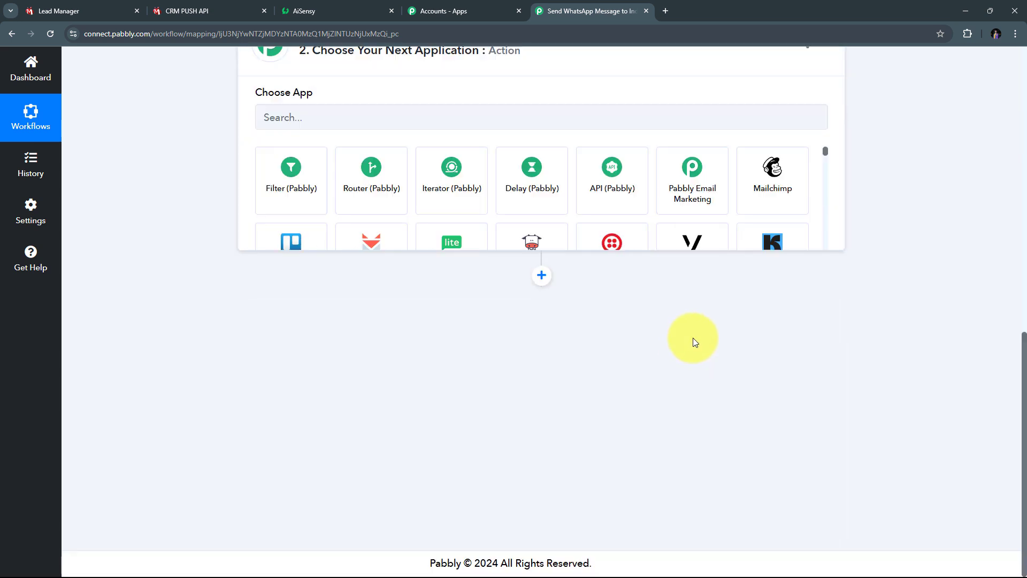
{"action": "scroll", "coordinate": [640, 344], "scroll_direction": "up", "scroll_amount": 1}
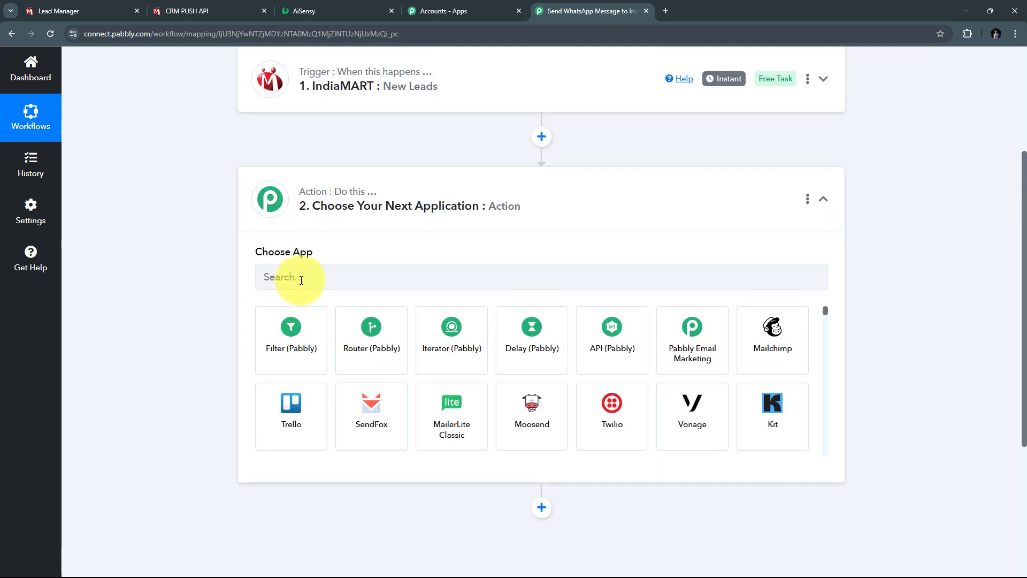
{"action": "left_click", "coordinate": [302, 280]}
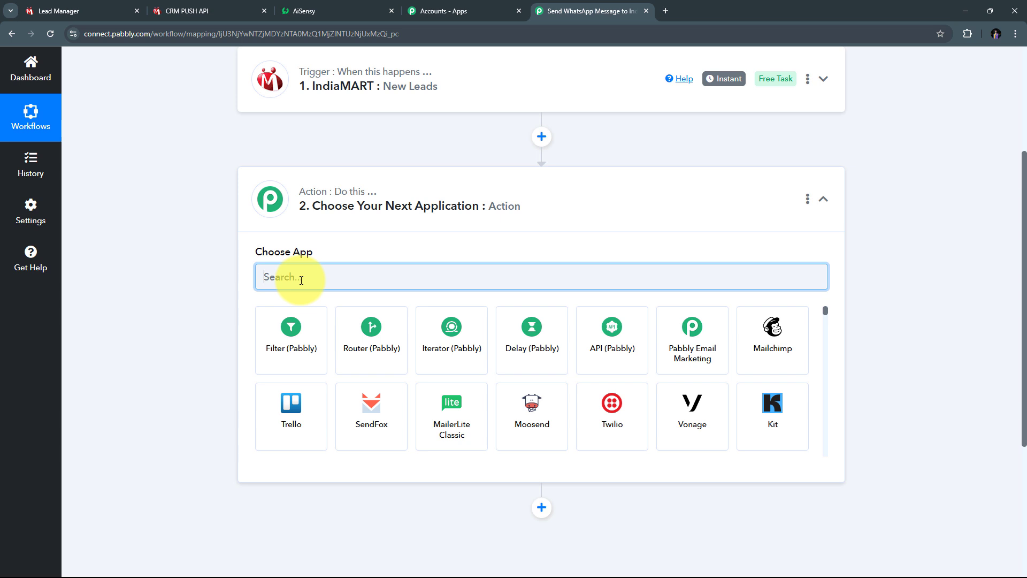
{"action": "type", "text": "AiSensy"}
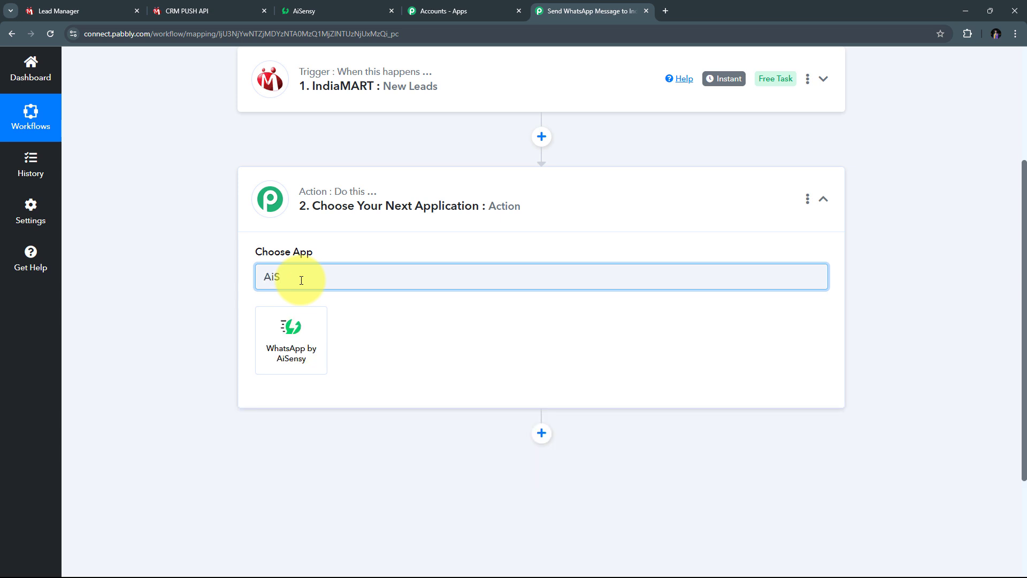
{"action": "left_click", "coordinate": [294, 340]}
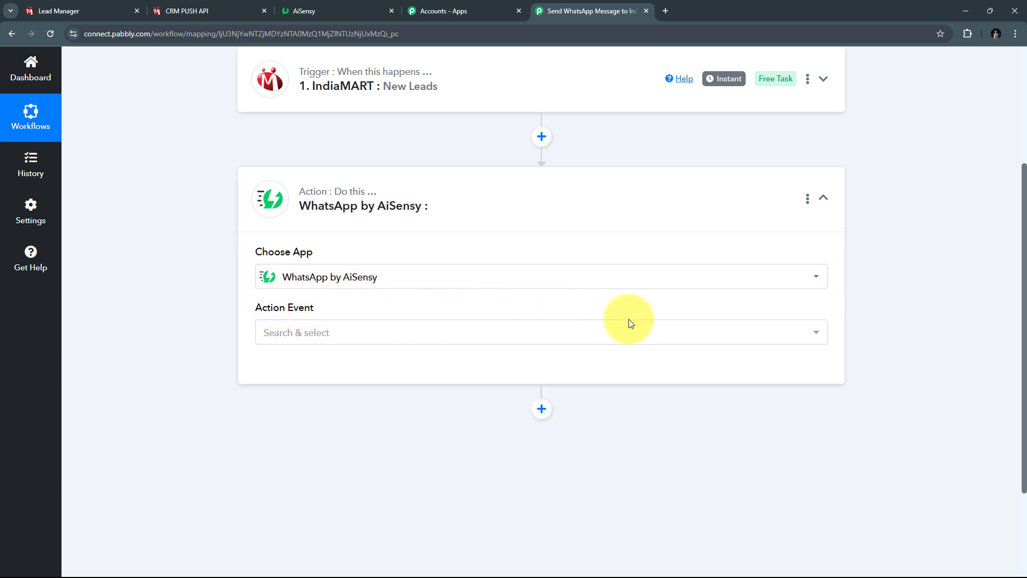
{"action": "left_click", "coordinate": [562, 336]}
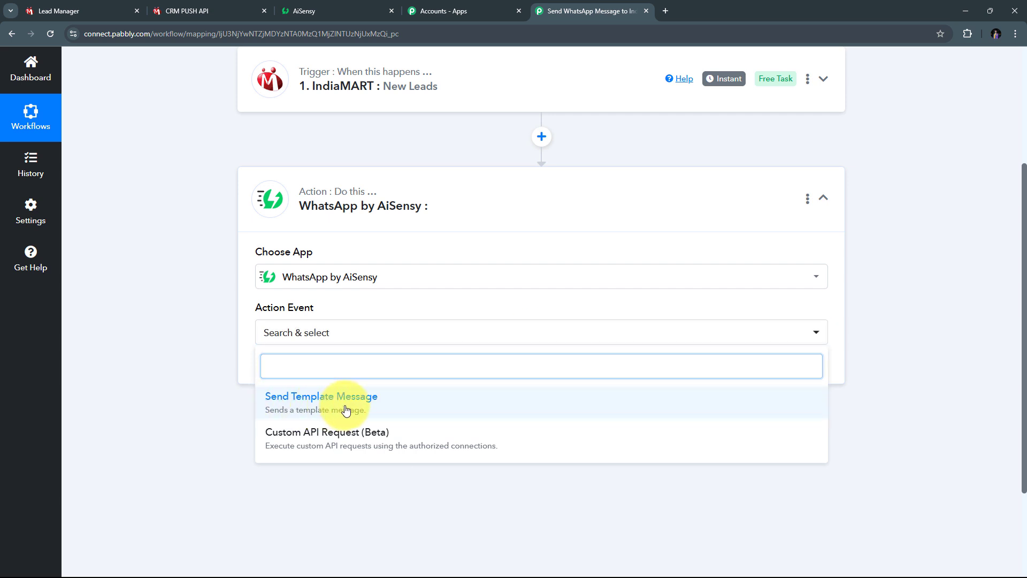
{"action": "left_click", "coordinate": [345, 410]}
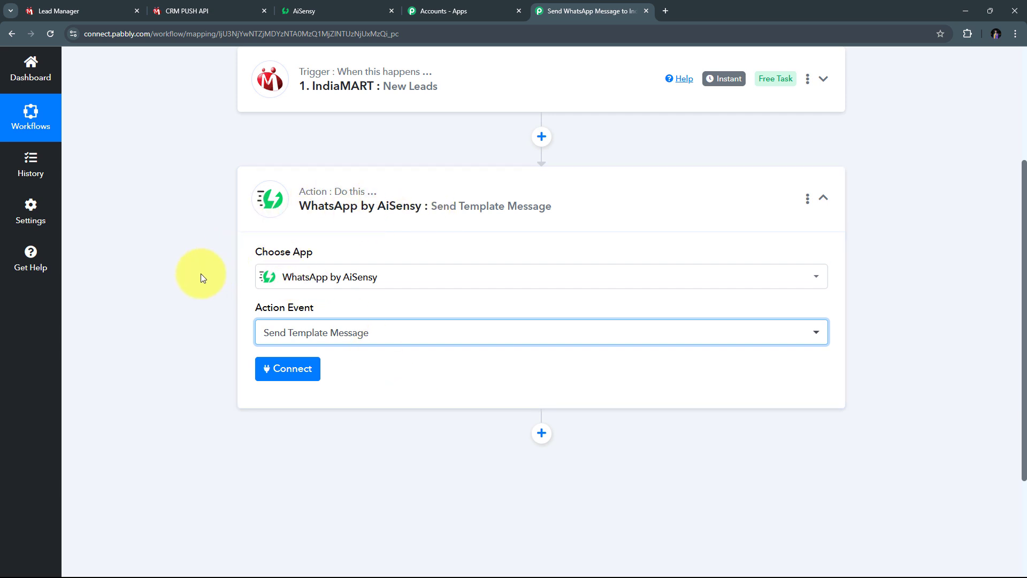
Start a new WhatsApp by AiSensy connection, and regenerate and copy the API key in the AiSensy account
{"action": "left_click", "coordinate": [291, 375]}
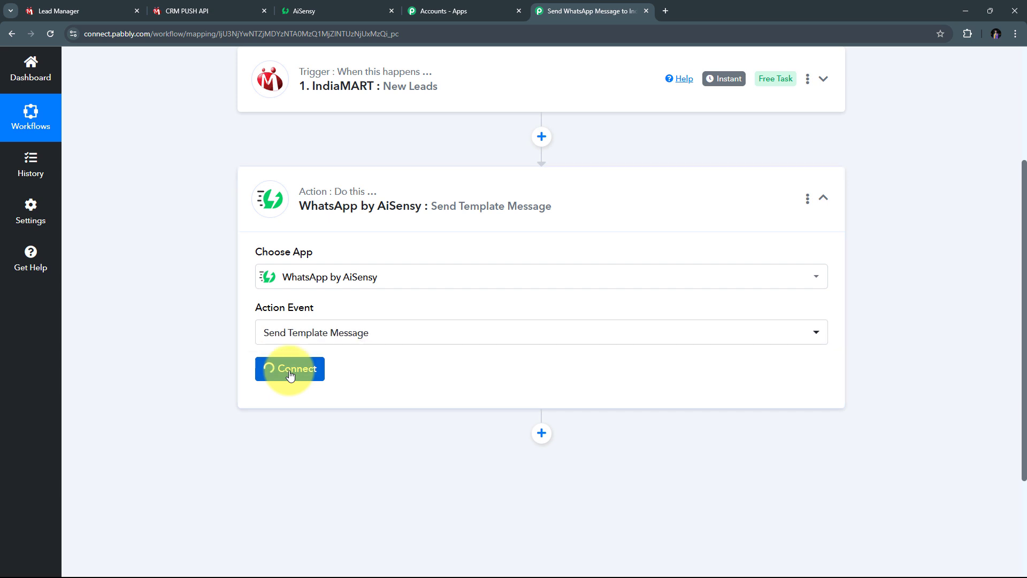
{"action": "left_click", "coordinate": [495, 176]}
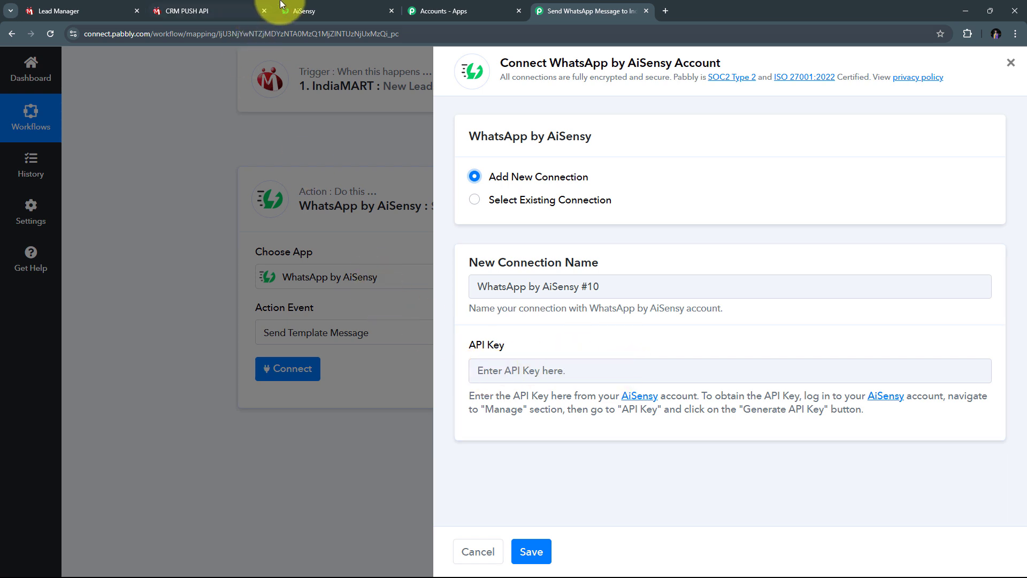
{"action": "left_click", "coordinate": [336, 8]}
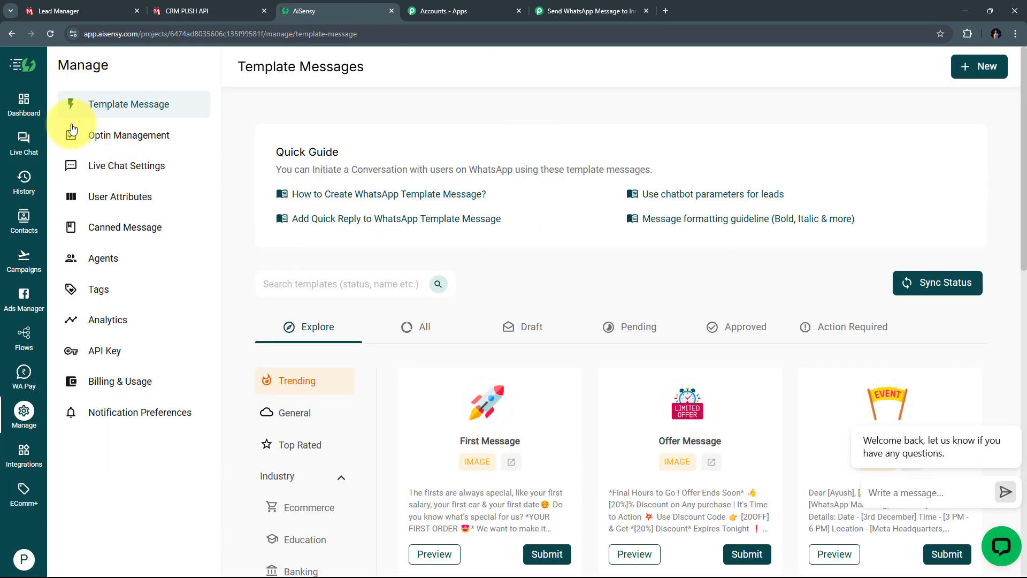
{"action": "left_click", "coordinate": [97, 353]}
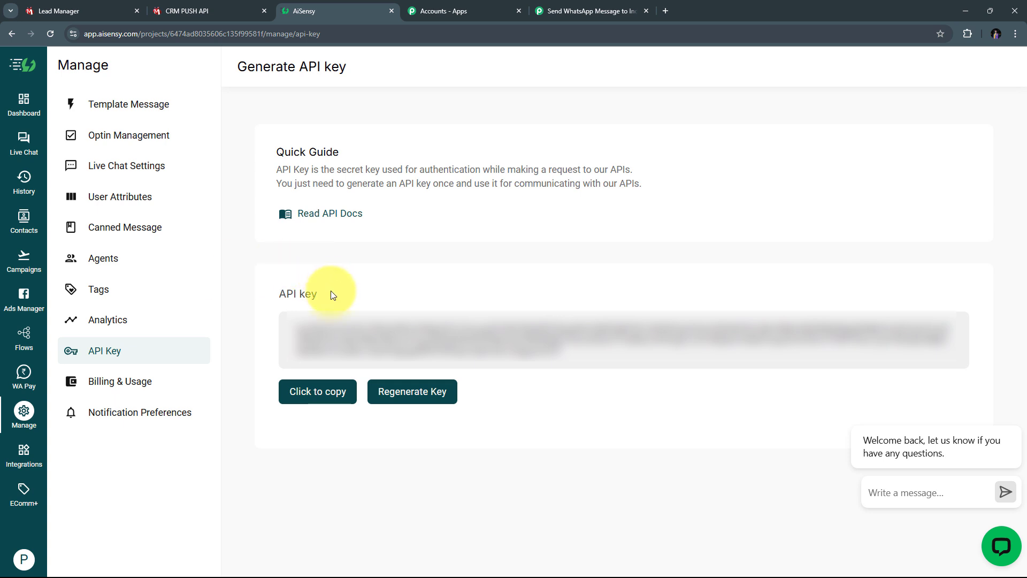
{"action": "left_click", "coordinate": [408, 397]}
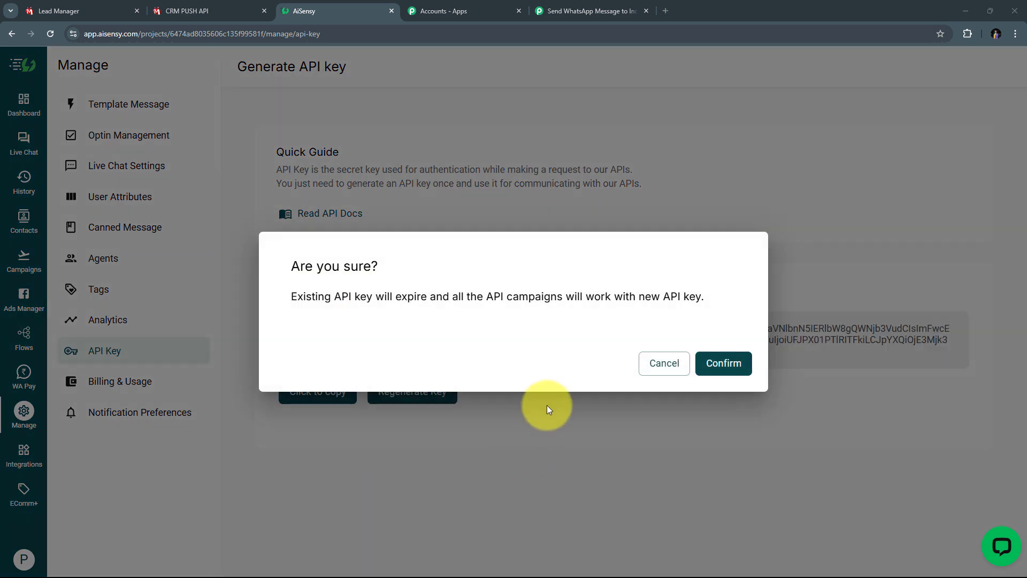
{"action": "left_click", "coordinate": [717, 369]}
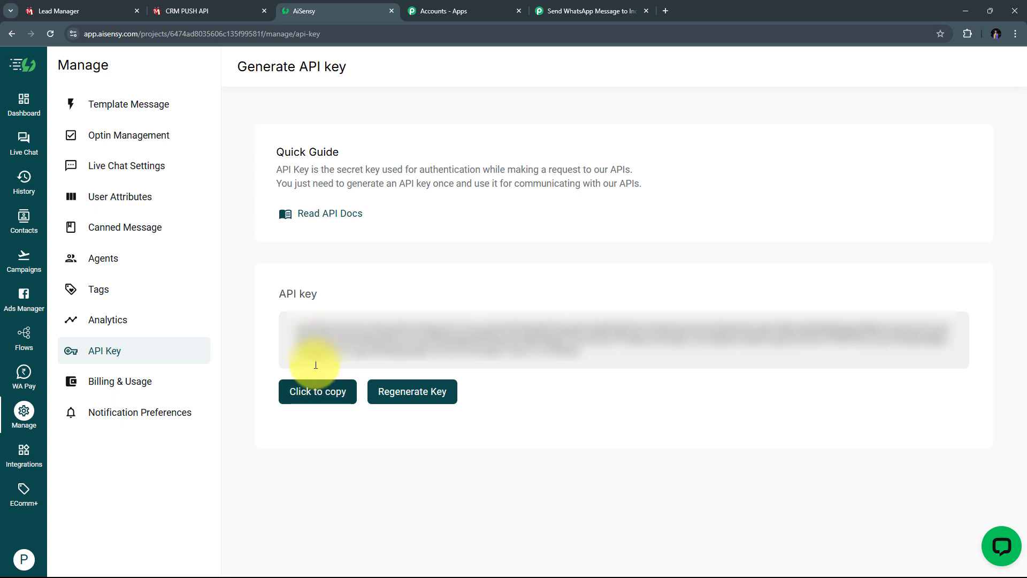
{"action": "left_click", "coordinate": [317, 394]}
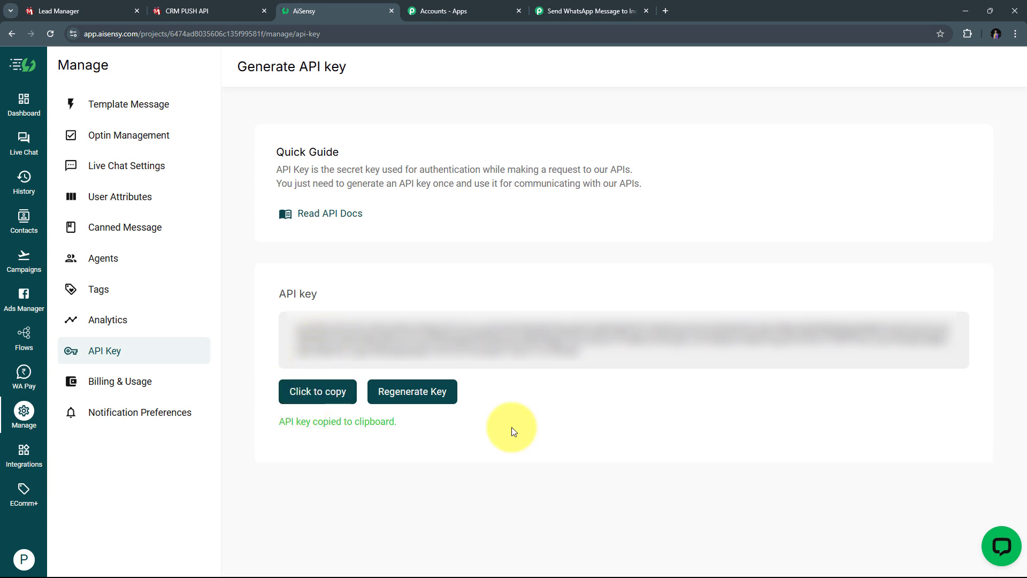
Return to the Pabbly Connect workflow, paste the AiSensy API key into the new connection and save it
{"action": "left_click", "coordinate": [598, 3]}
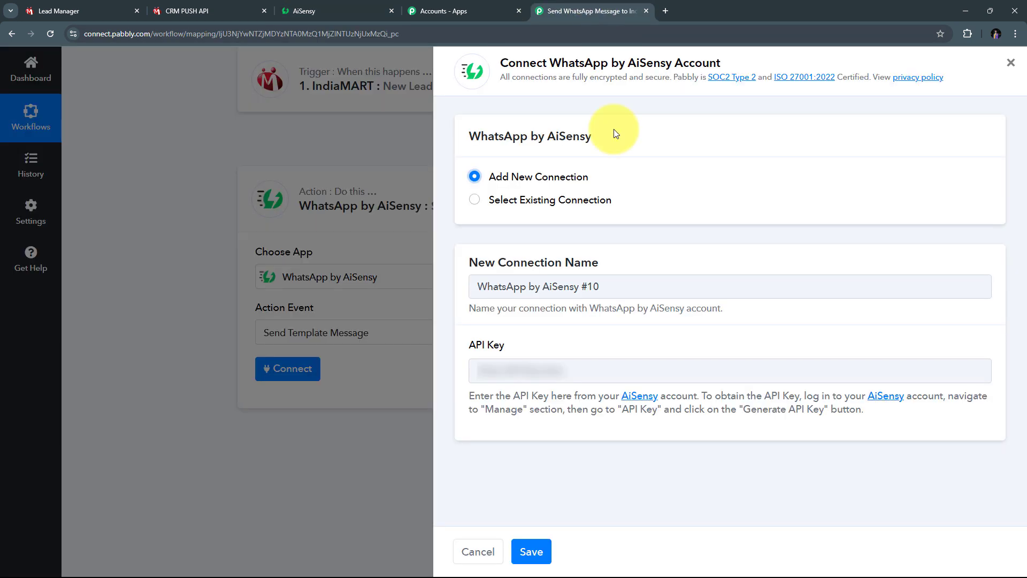
{"action": "right_click", "coordinate": [493, 370]}
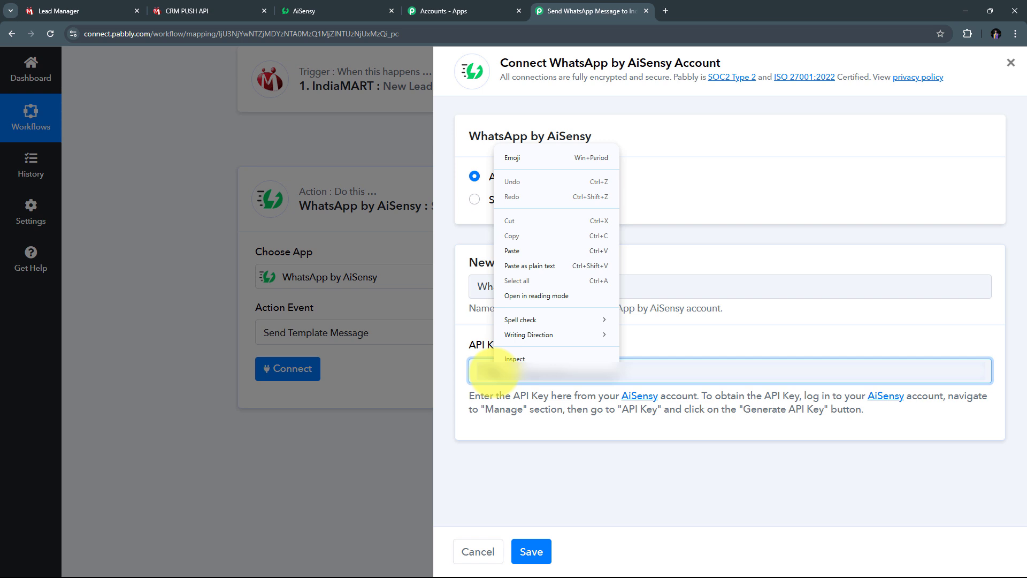
{"action": "left_click", "coordinate": [513, 254]}
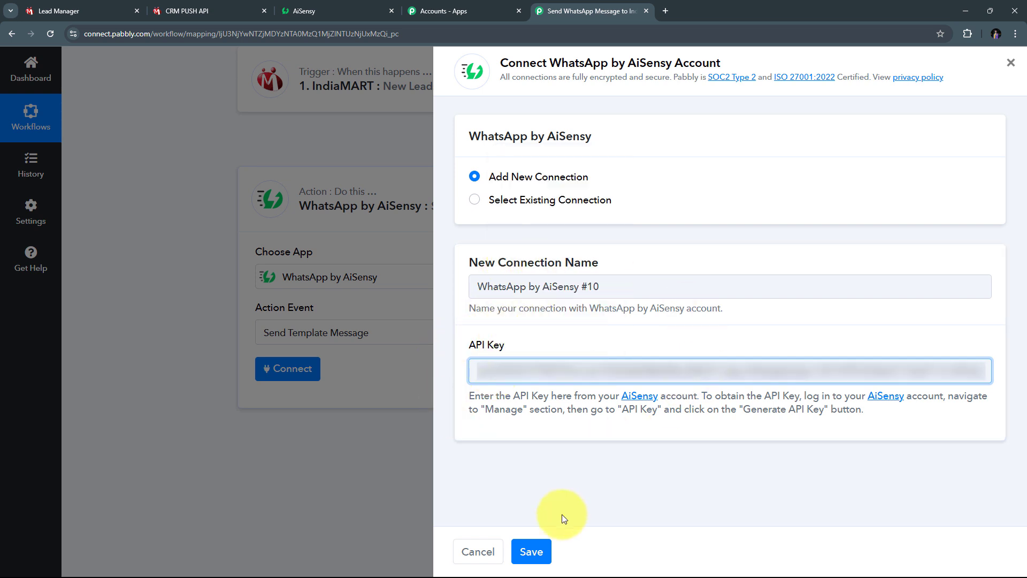
{"action": "left_click", "coordinate": [533, 552]}
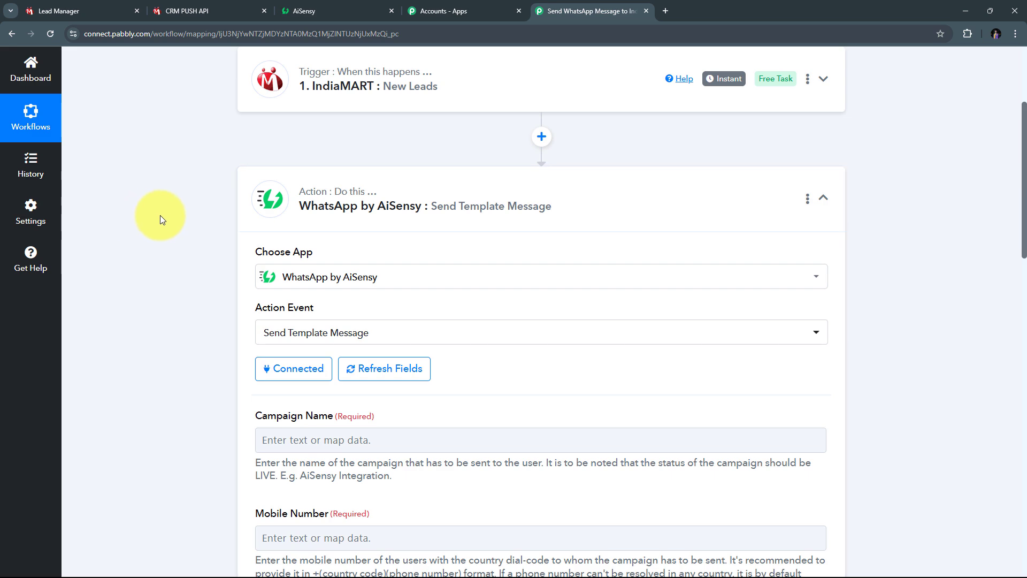
Review the Send Template Message fields, including Campaign Name and Mobile Number, and switch to AiSensy's Template Messages page
{"action": "scroll", "coordinate": [557, 274], "scroll_direction": "down", "scroll_amount": 8}
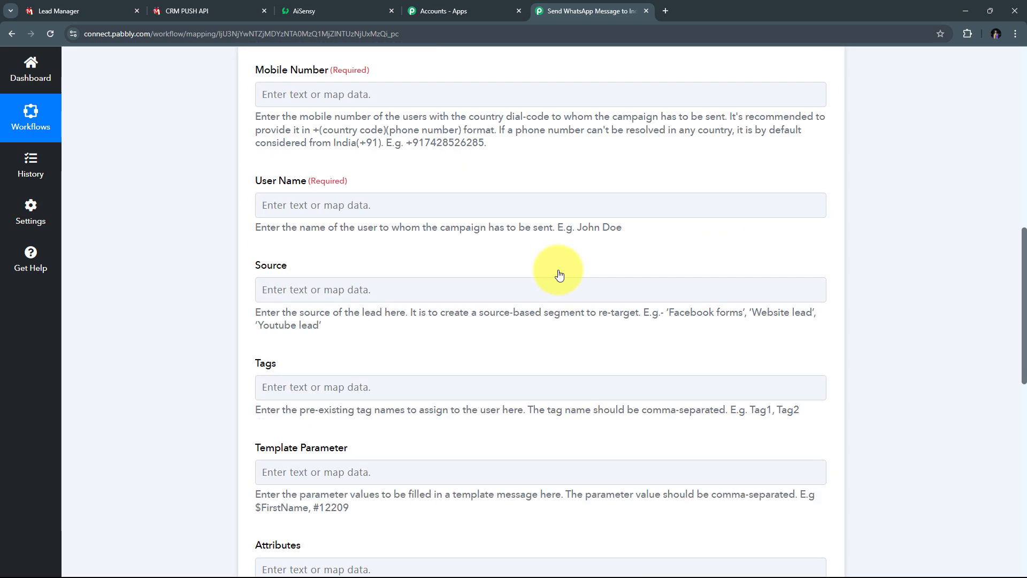
{"action": "scroll", "coordinate": [560, 276], "scroll_direction": "up", "scroll_amount": 6}
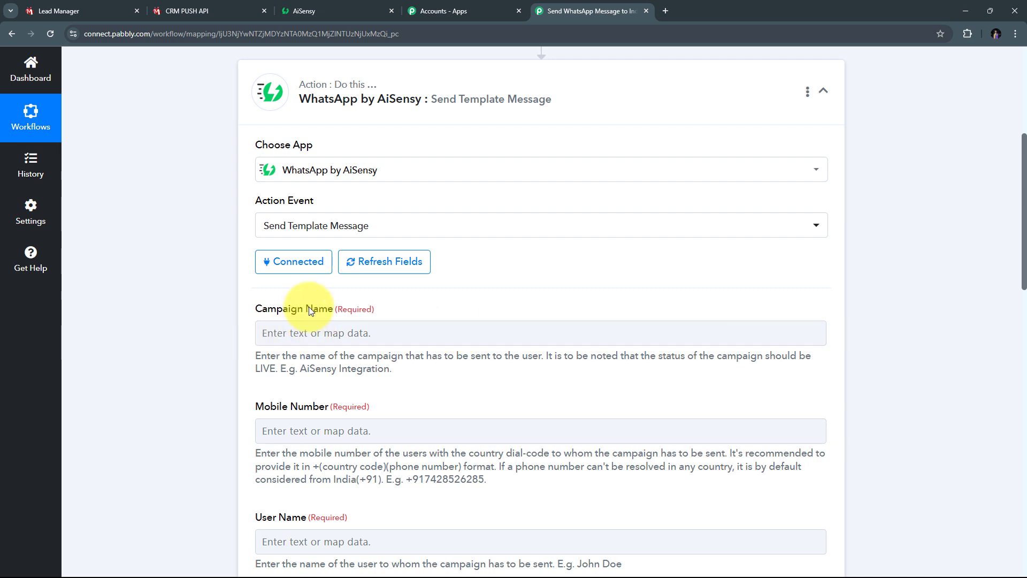
{"action": "left_click", "coordinate": [317, 4]}
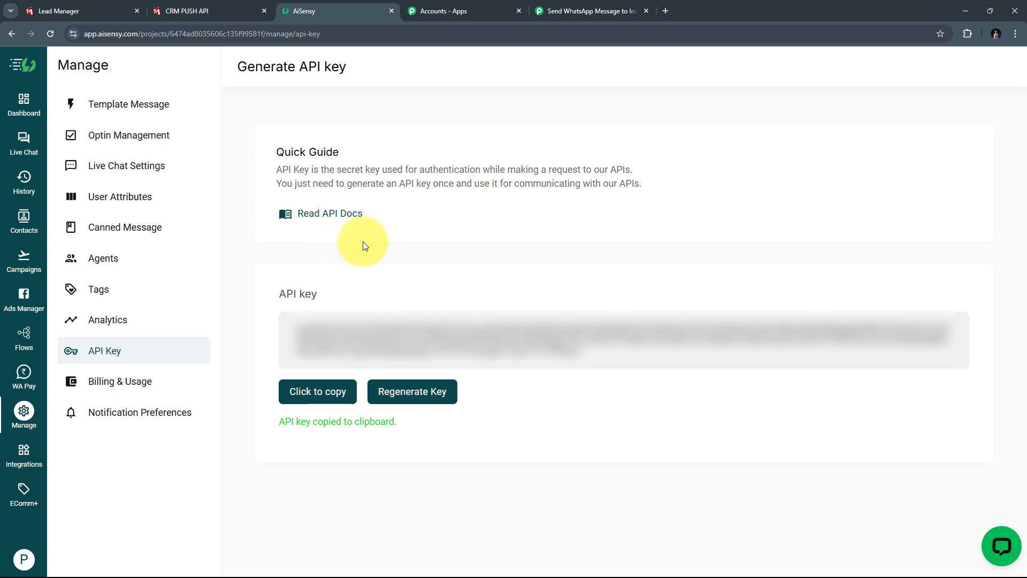
{"action": "left_click", "coordinate": [132, 110]}
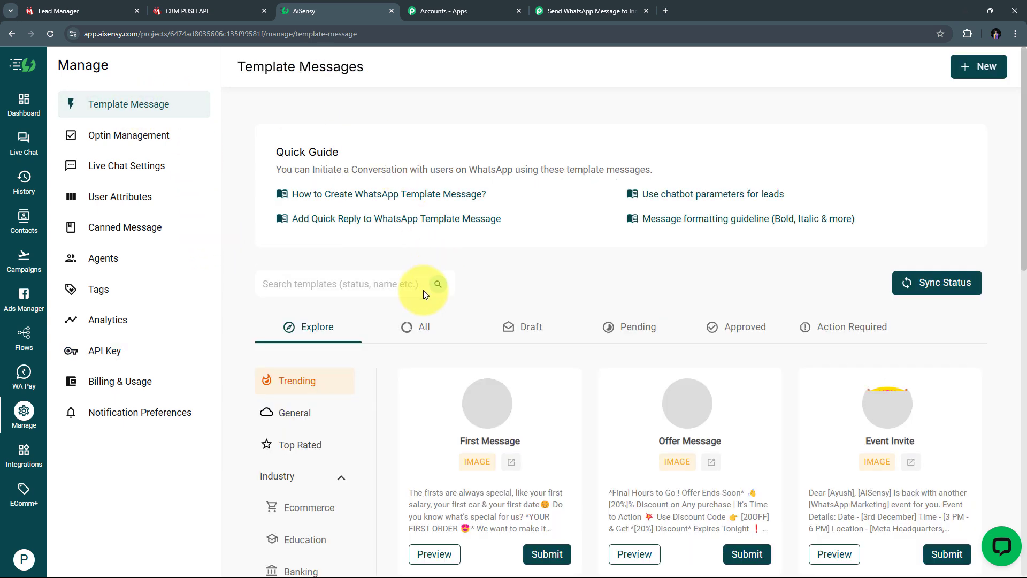
Show all template messages in the AiSensy account and look through the approved ones in the list
{"action": "left_click", "coordinate": [410, 330]}
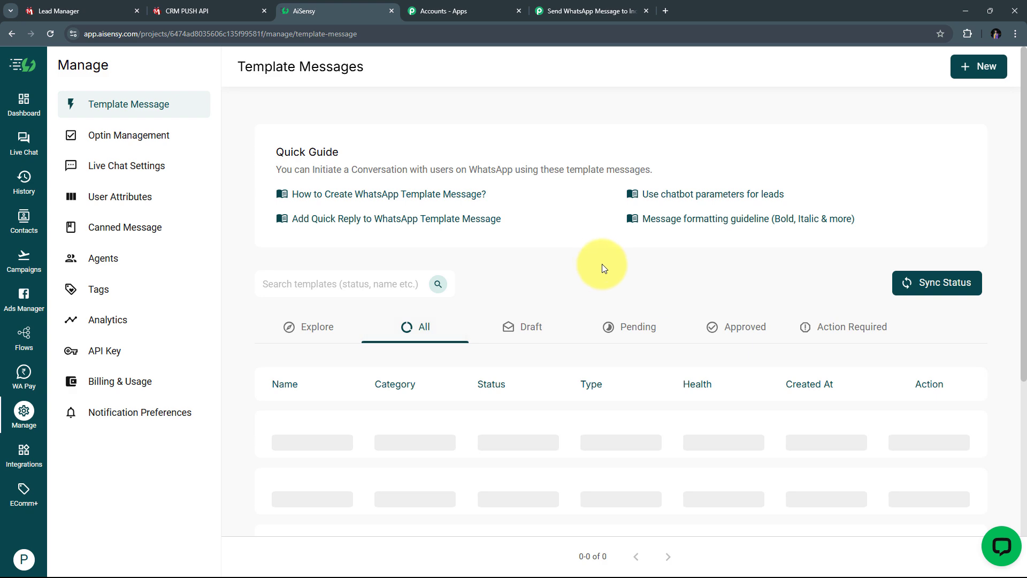
{"action": "scroll", "coordinate": [591, 255], "scroll_direction": "down", "scroll_amount": 10}
{"action": "scroll", "coordinate": [591, 256], "scroll_direction": "up", "scroll_amount": 8}
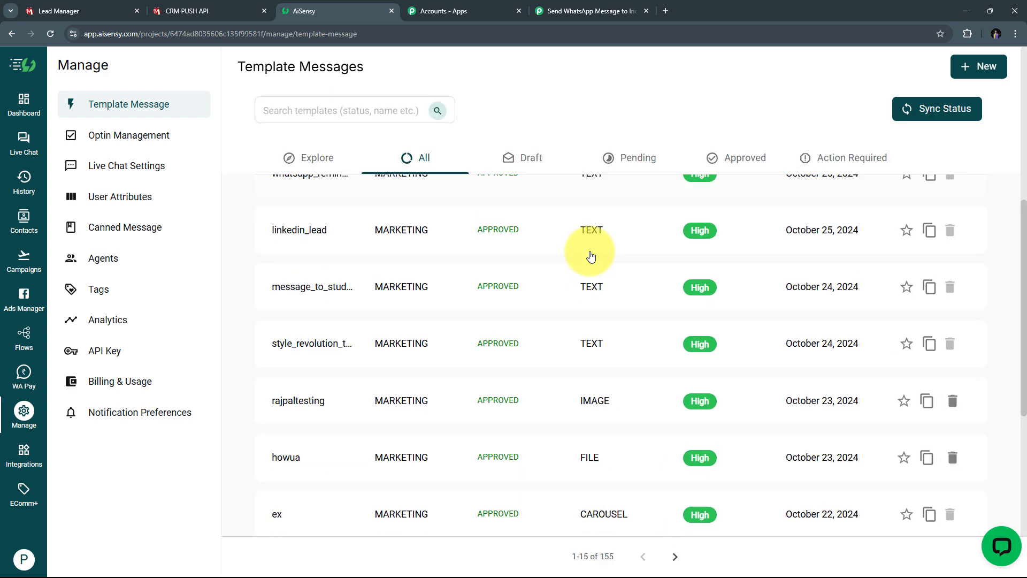
{"action": "scroll", "coordinate": [591, 256], "scroll_direction": "up", "scroll_amount": 3}
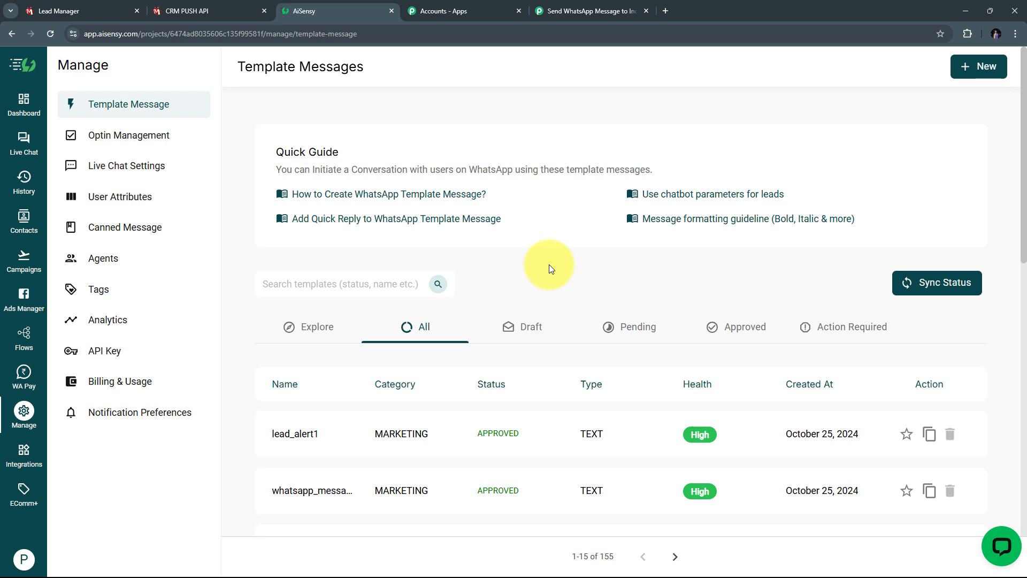
{"action": "scroll", "coordinate": [635, 289], "scroll_direction": "down", "scroll_amount": 3}
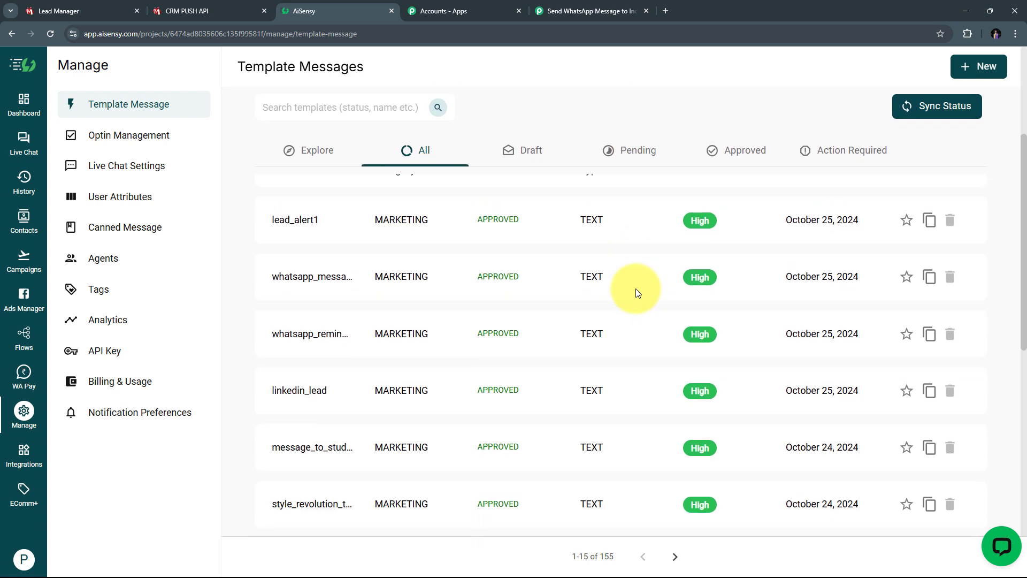
{"action": "scroll", "coordinate": [636, 289], "scroll_direction": "down", "scroll_amount": 3}
{"action": "scroll", "coordinate": [636, 291], "scroll_direction": "up", "scroll_amount": 6}
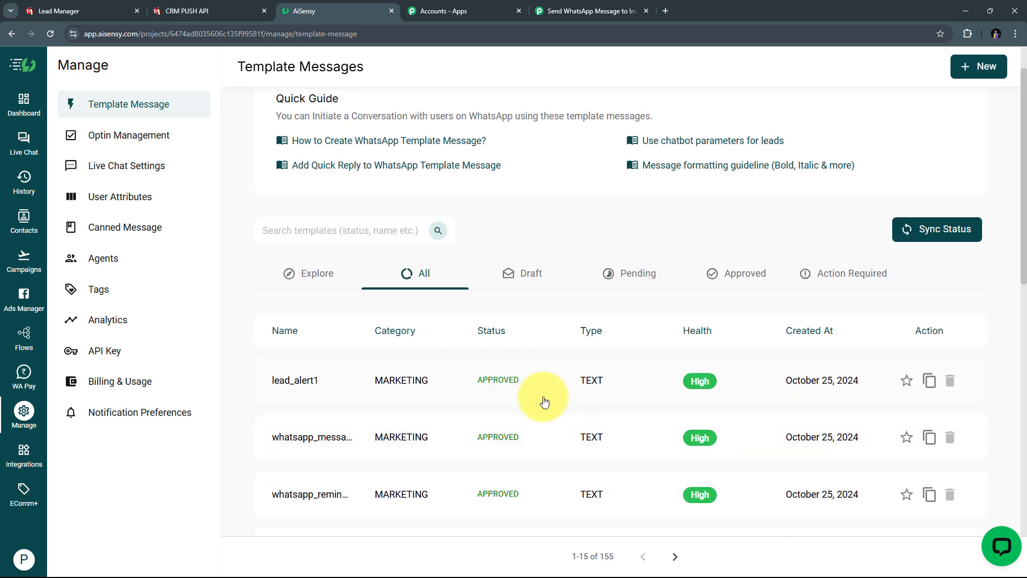
Search the templates for "Indiamart" and review the indiamart_message template's text and customer name placeholder
{"action": "left_click", "coordinate": [345, 232]}
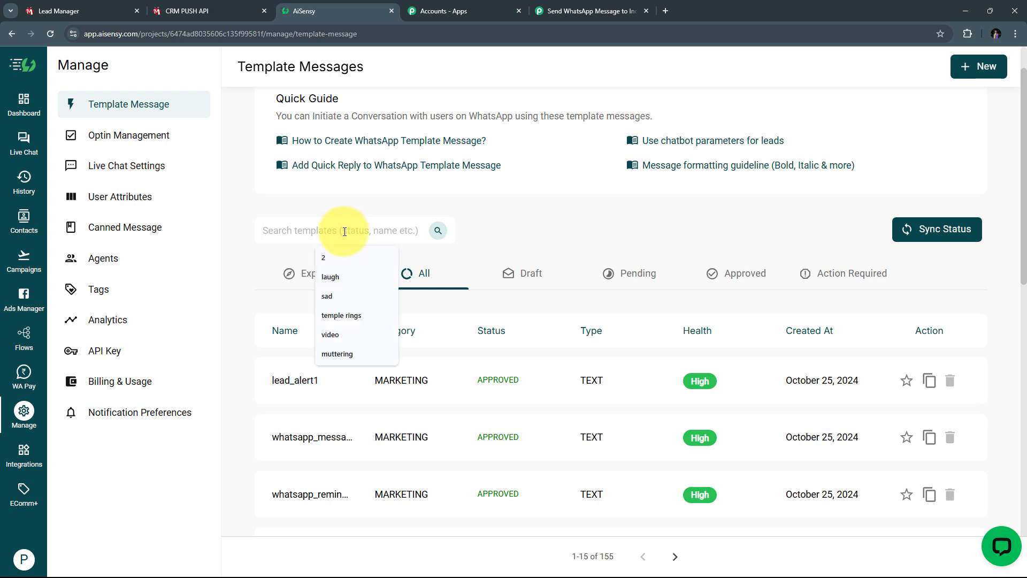
{"action": "type", "text": "Indi"}
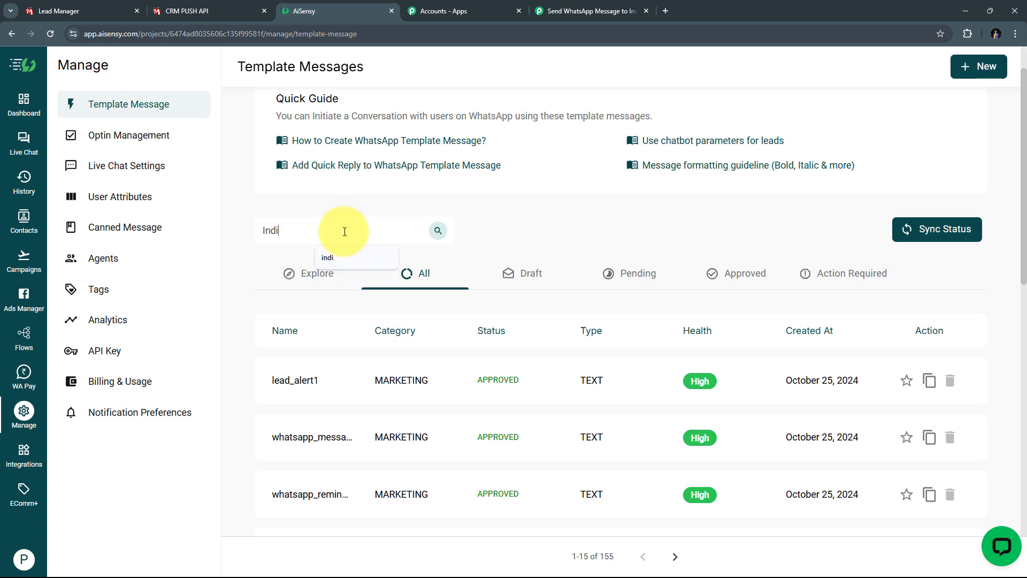
{"action": "type", "text": "amart"}
{"action": "scroll", "coordinate": [371, 321], "scroll_direction": "down", "scroll_amount": 1}
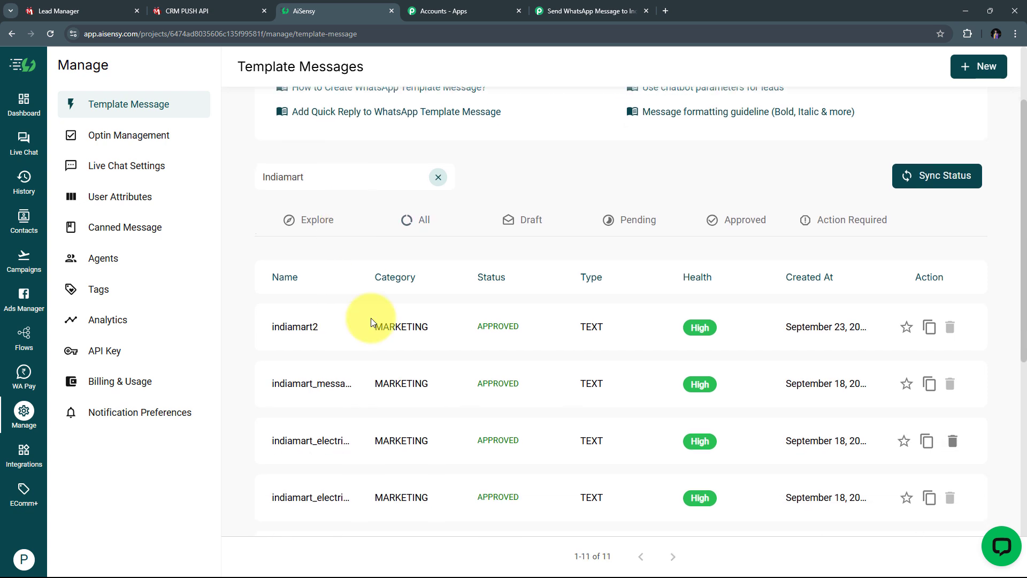
{"action": "left_click", "coordinate": [328, 390]}
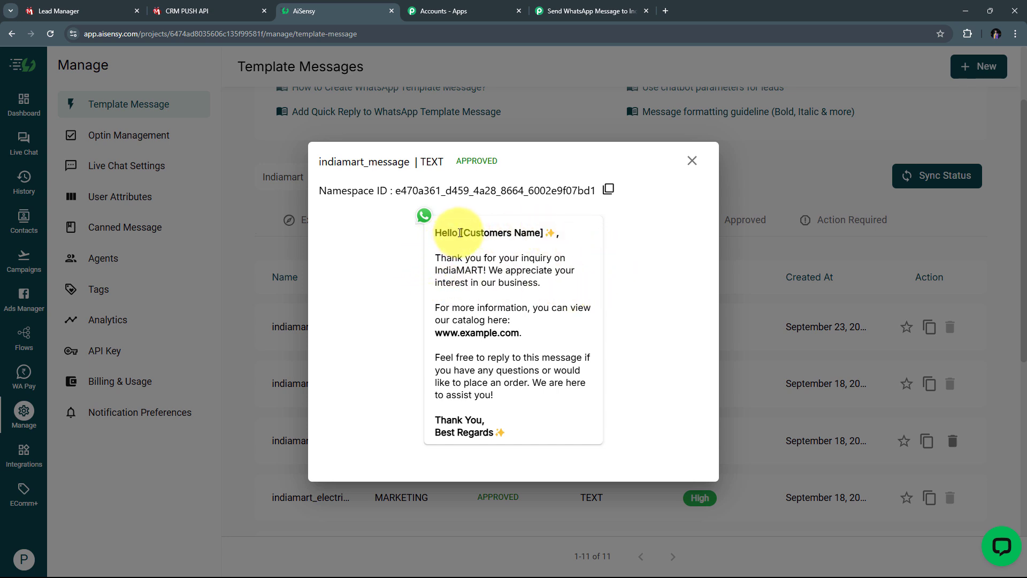
{"action": "left_click_drag", "start_coordinate": [458, 232], "coordinate": [545, 233]}
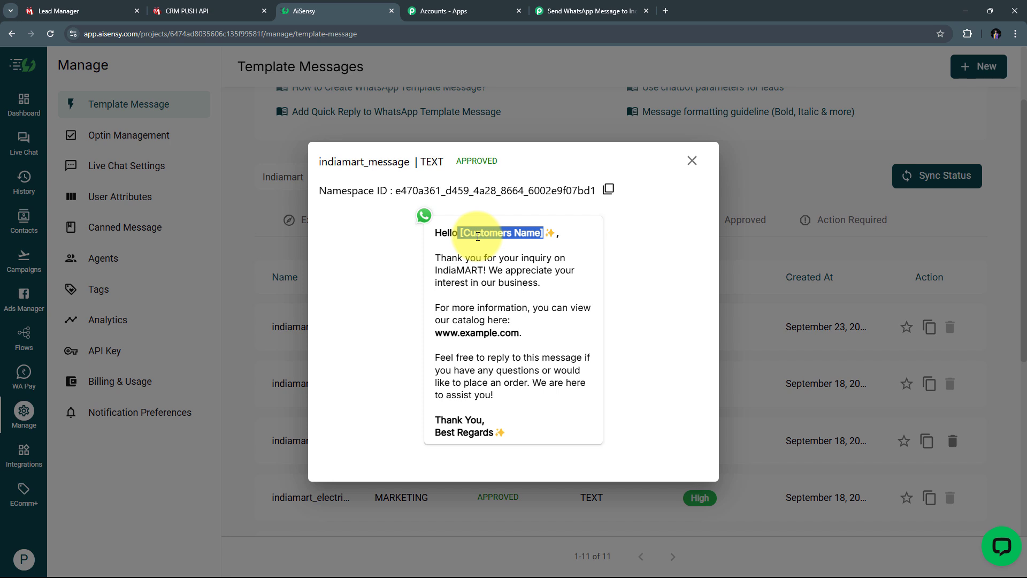
{"action": "left_click", "coordinate": [692, 161]}
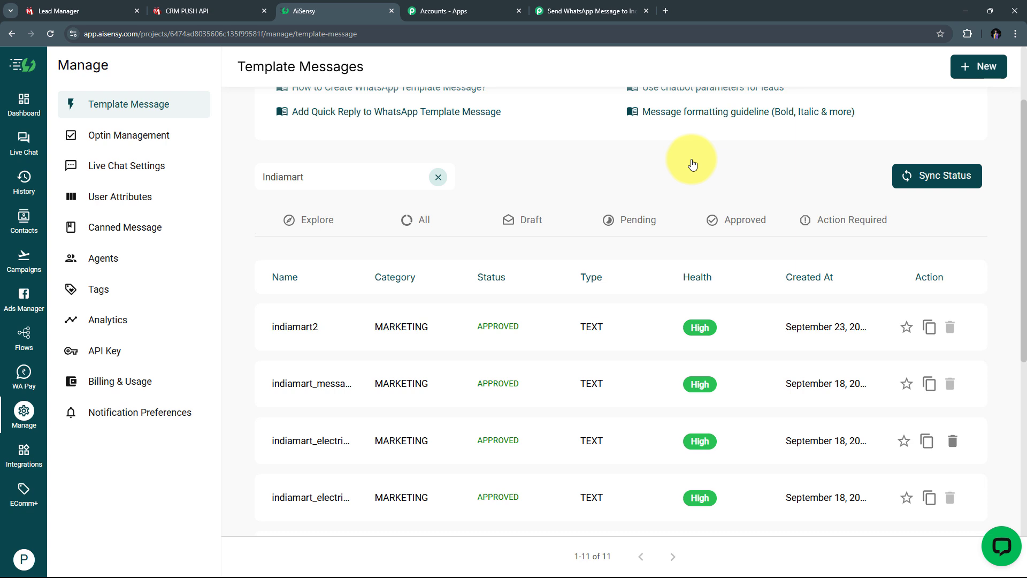
Start a new AiSensy API campaign named "Cosmetic and personal care business messages" and copy that name
{"action": "left_click", "coordinate": [23, 260]}
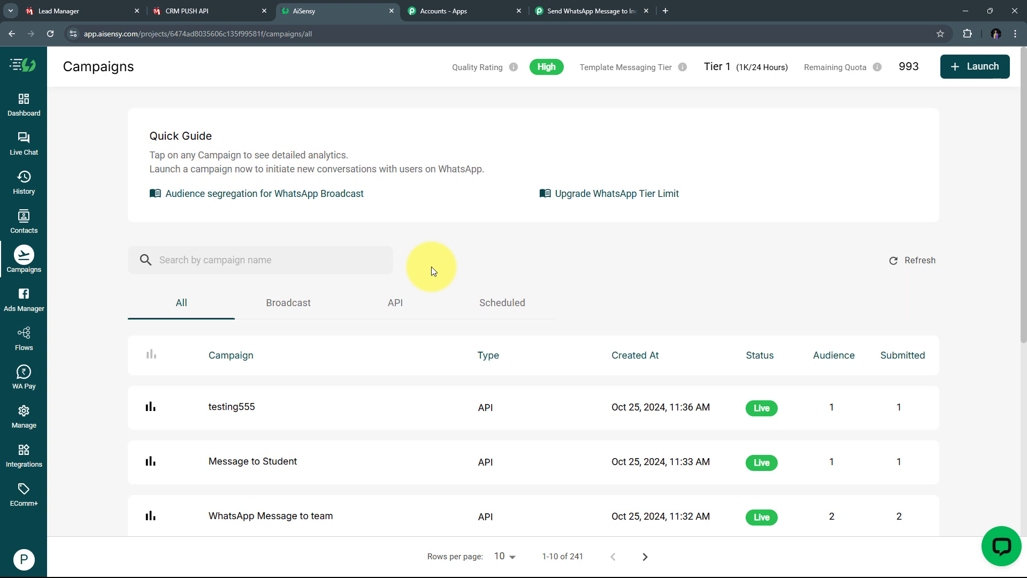
{"action": "left_click", "coordinate": [982, 67]}
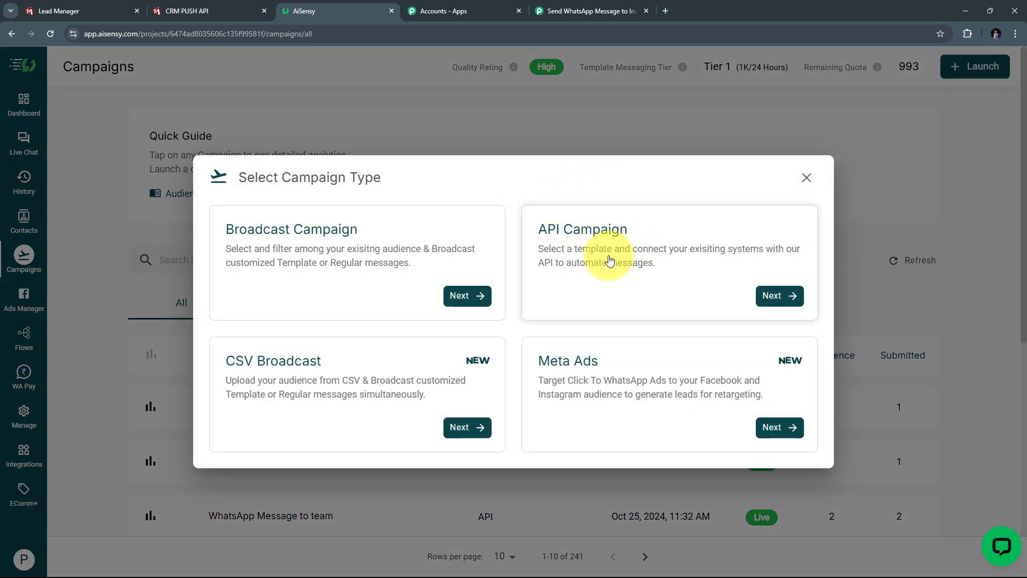
{"action": "left_click", "coordinate": [779, 296]}
{"action": "scroll", "coordinate": [233, 268], "scroll_direction": "down", "scroll_amount": 2}
{"action": "scroll", "coordinate": [214, 260], "scroll_direction": "up", "scroll_amount": 1}
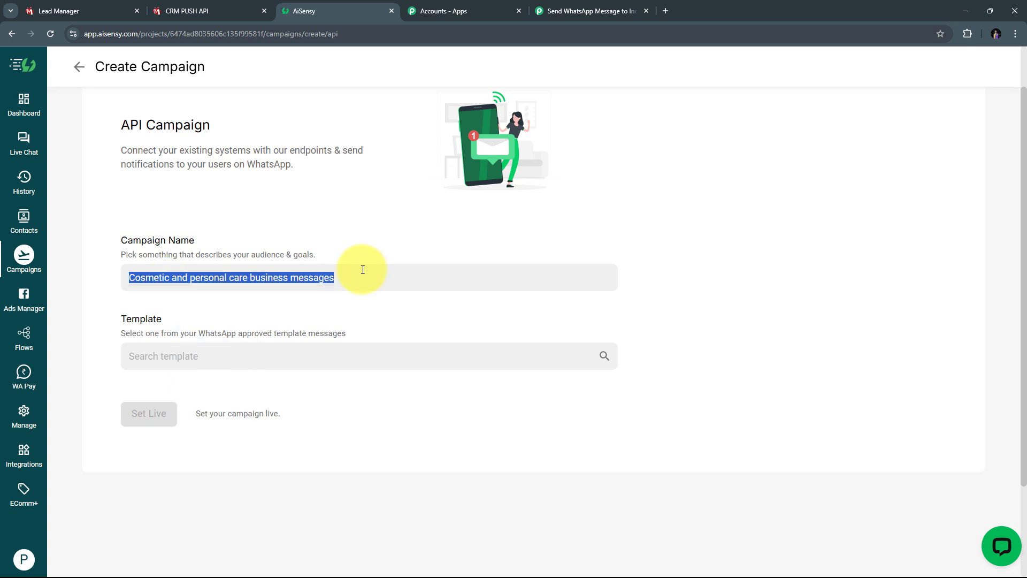
{"action": "left_click", "coordinate": [362, 271]}
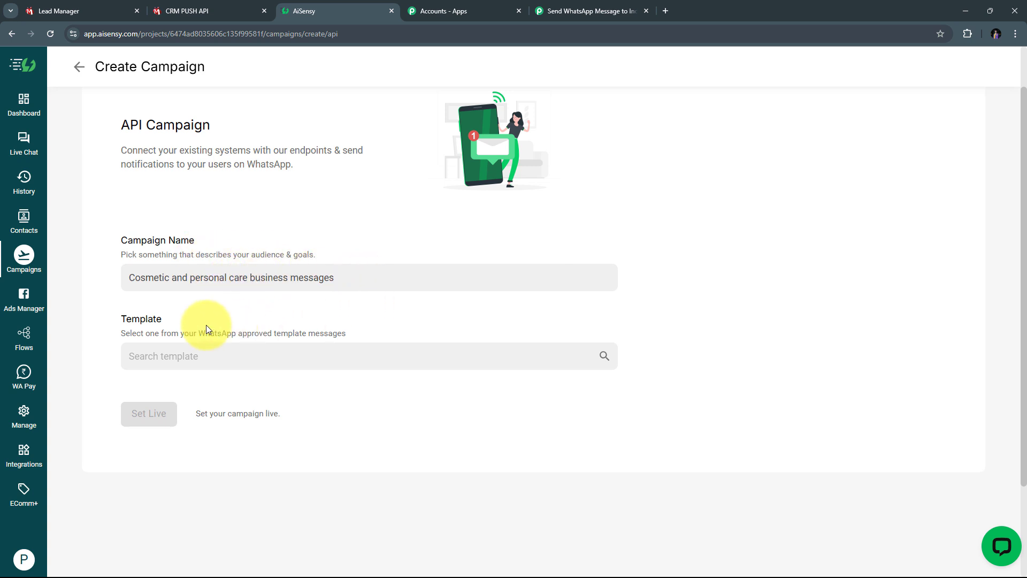
Choose the indiamart_message template for the campaign, set the campaign live and open its overview
{"action": "left_click", "coordinate": [201, 357]}
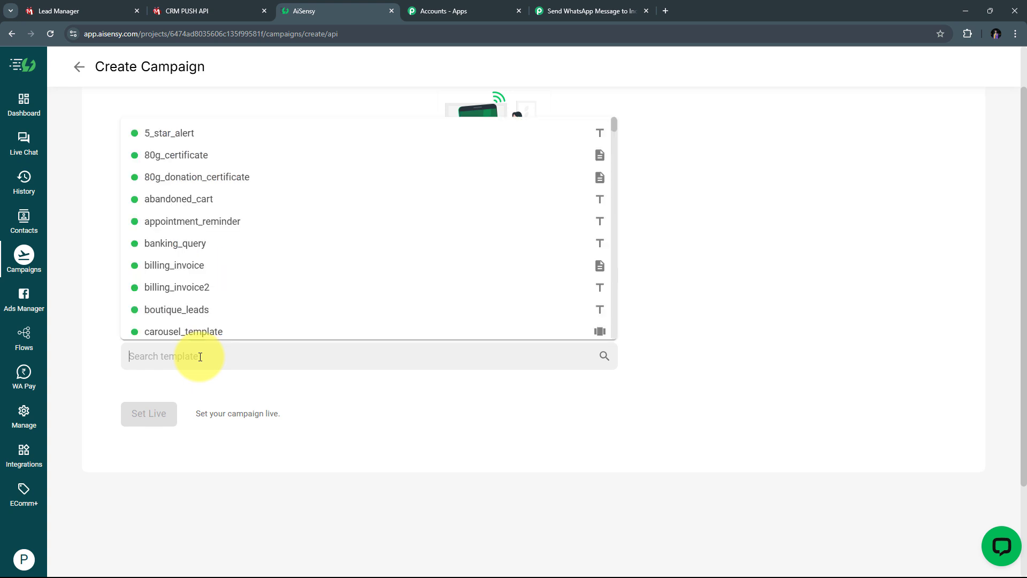
{"action": "type", "text": "in"}
{"action": "left_click", "coordinate": [203, 325]}
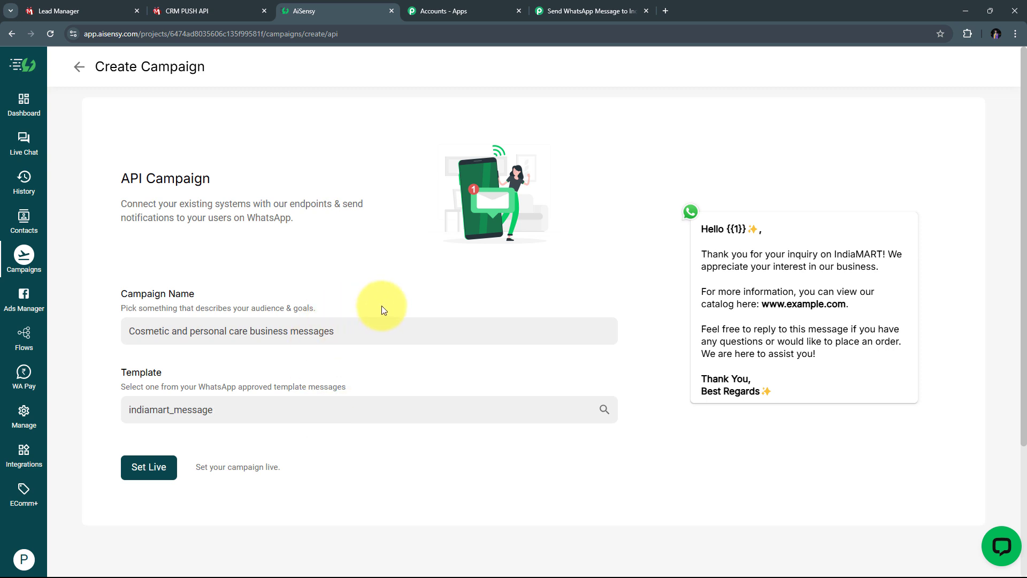
{"action": "left_click", "coordinate": [150, 473]}
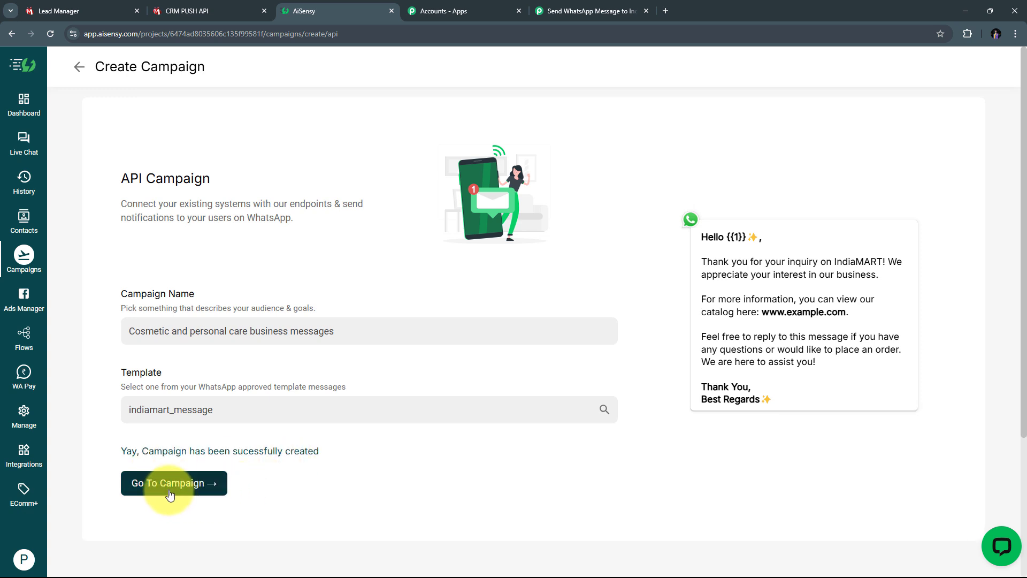
{"action": "left_click", "coordinate": [169, 490]}
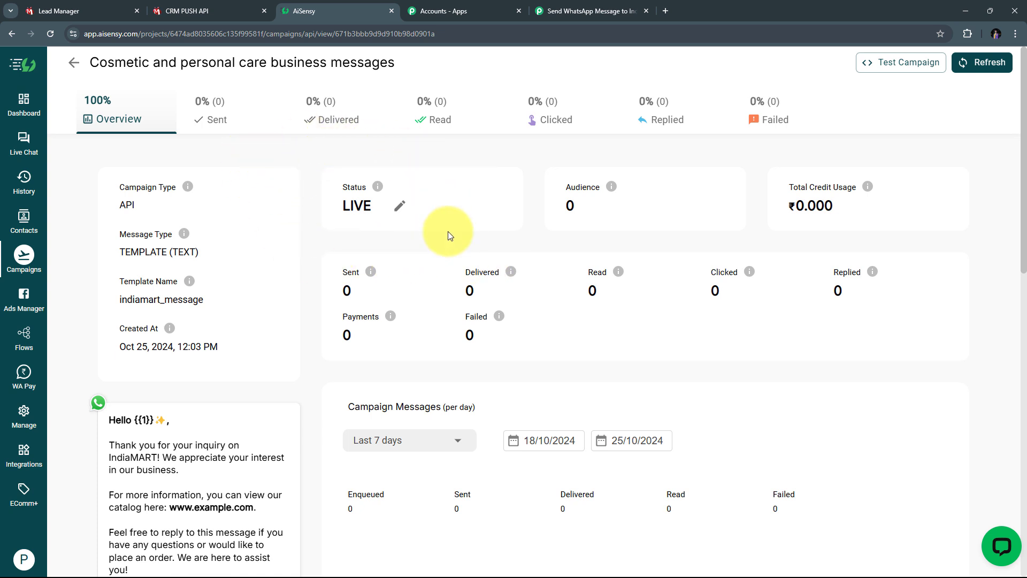
Return to the Pabbly Connect workflow and paste "Cosmetic and personal care business messages" as the Campaign Name
{"action": "left_click", "coordinate": [562, 12]}
{"action": "scroll", "coordinate": [264, 261], "scroll_direction": "down", "scroll_amount": 2}
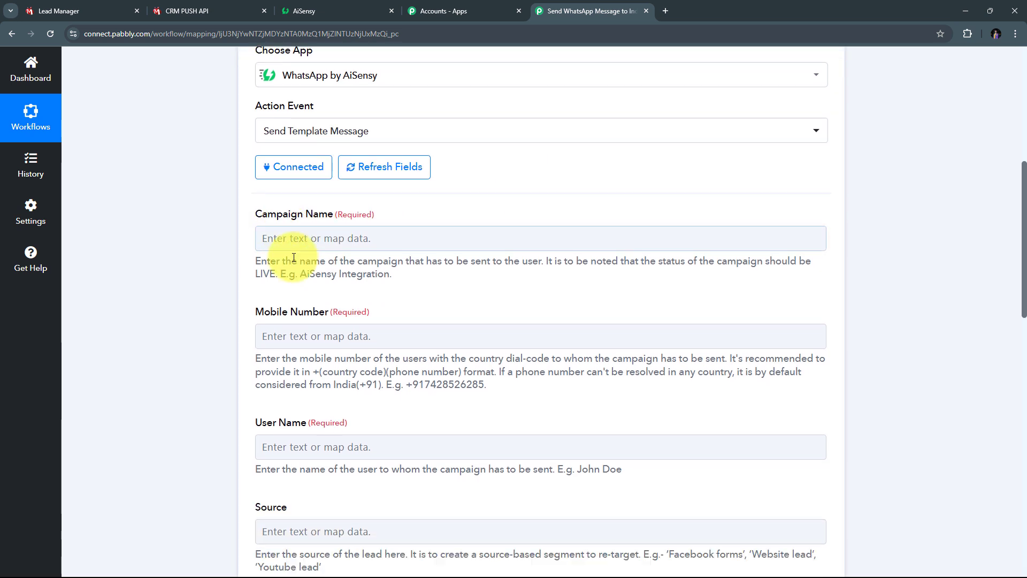
{"action": "left_click", "coordinate": [282, 226]}
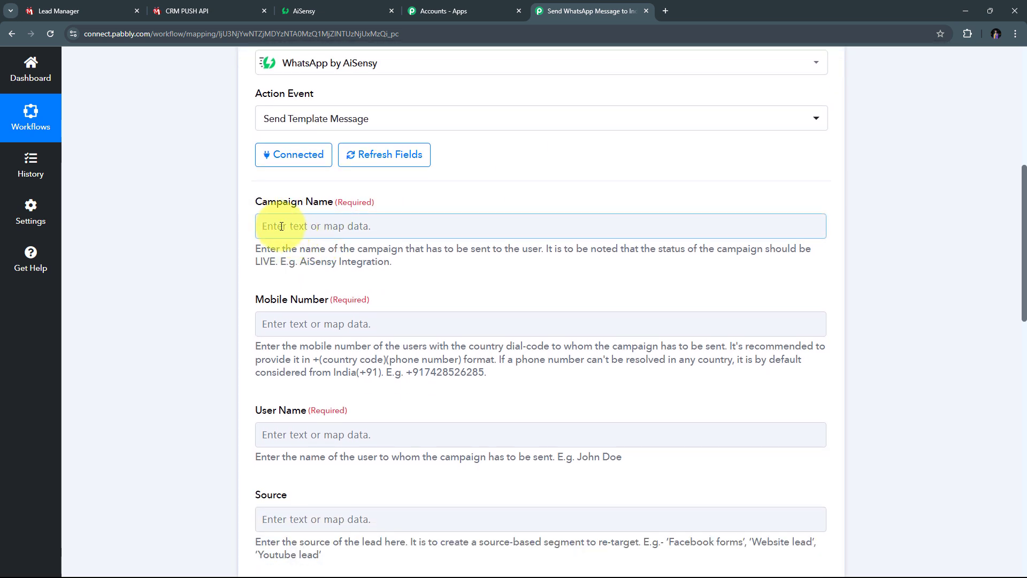
{"action": "key", "text": "ctrl+v"}
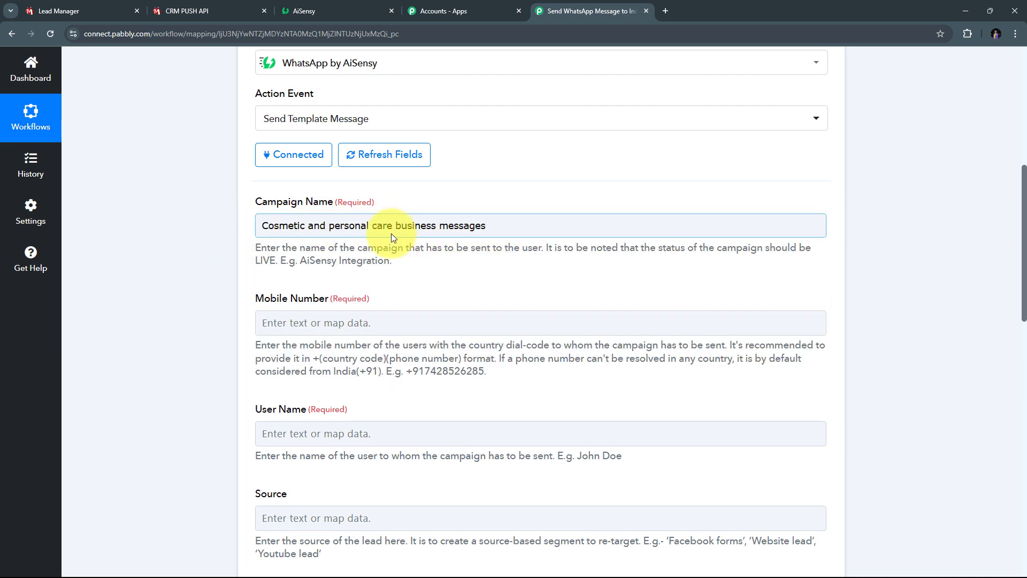
Map the Mobile Number field to RESPONSE SENDER MOBILE from the IndiaMART: New Leads step
{"action": "scroll", "coordinate": [318, 201], "scroll_direction": "down", "scroll_amount": 2}
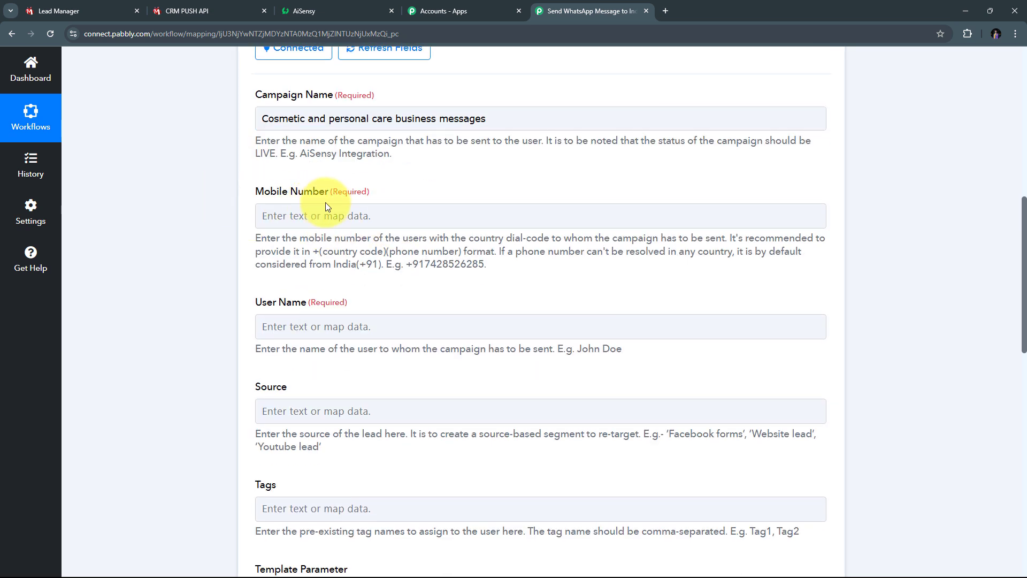
{"action": "left_click", "coordinate": [354, 215]}
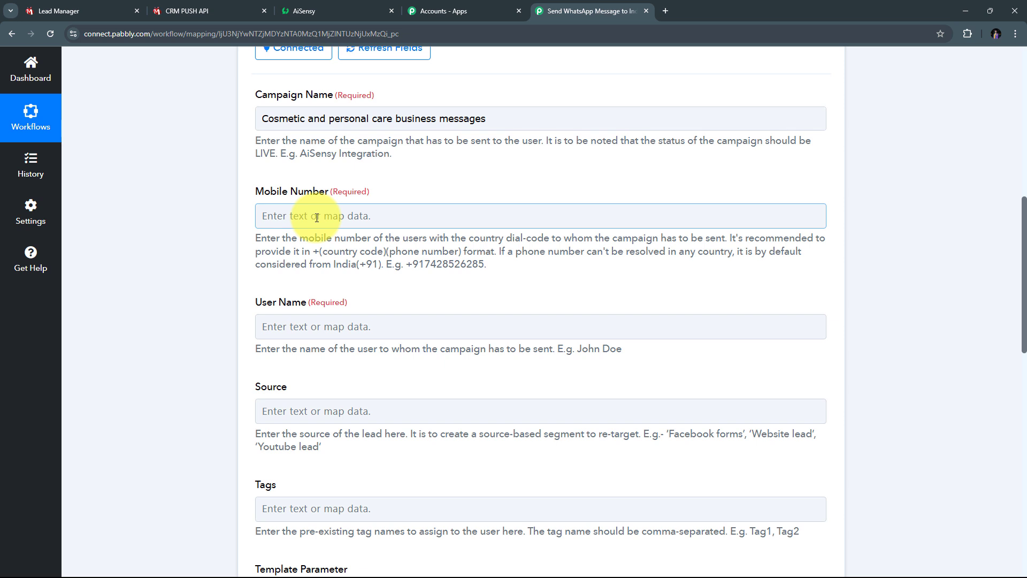
{"action": "left_click", "coordinate": [284, 216]}
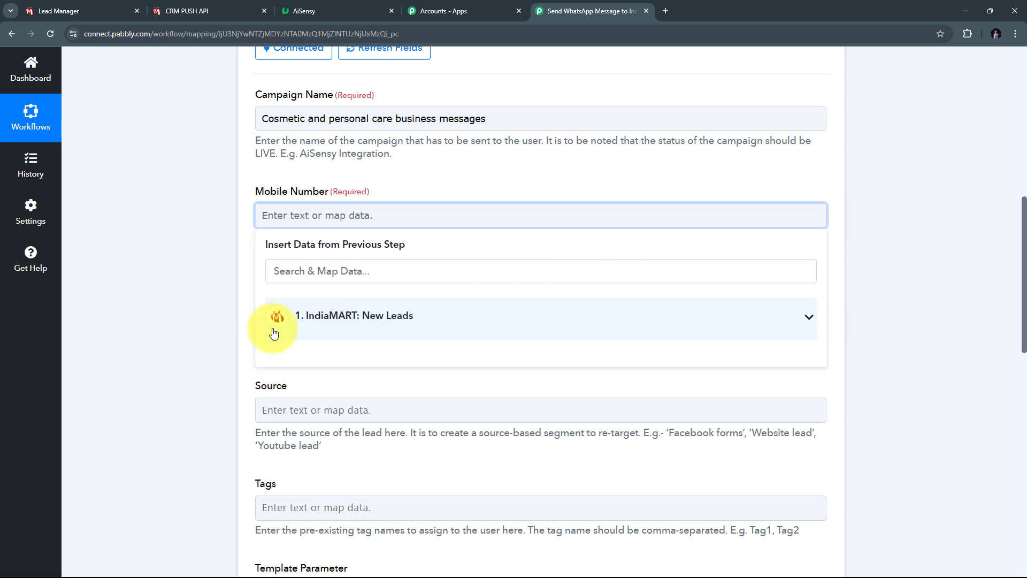
{"action": "left_click", "coordinate": [358, 323]}
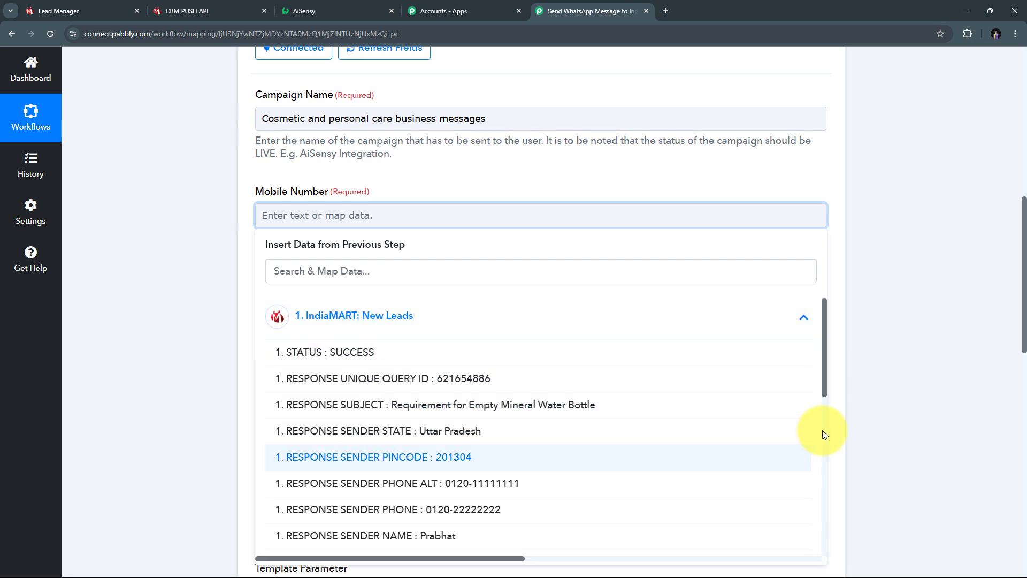
{"action": "scroll", "coordinate": [448, 511], "scroll_direction": "down", "scroll_amount": 2}
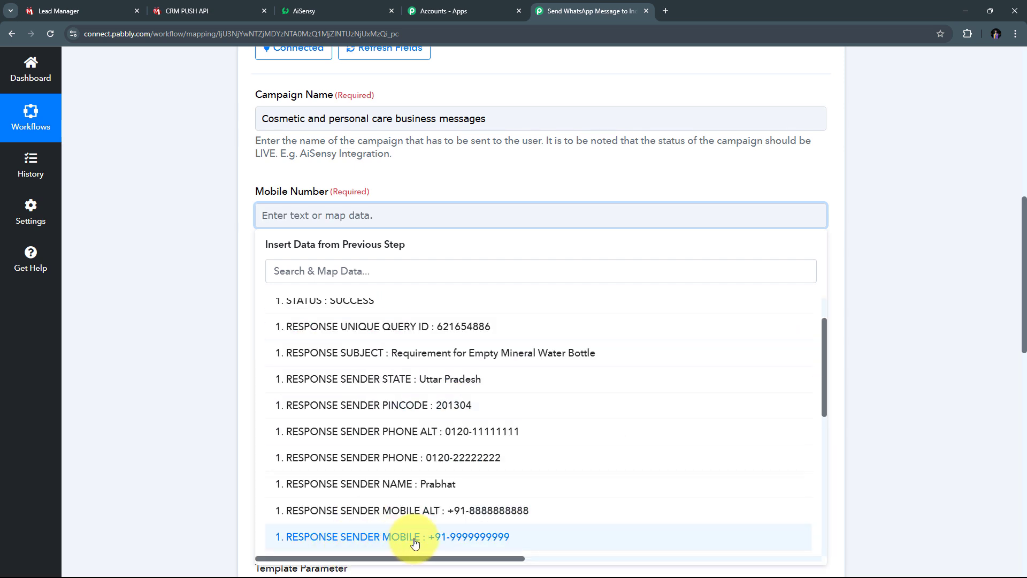
{"action": "left_click", "coordinate": [447, 540]}
{"action": "left_click", "coordinate": [188, 354]}
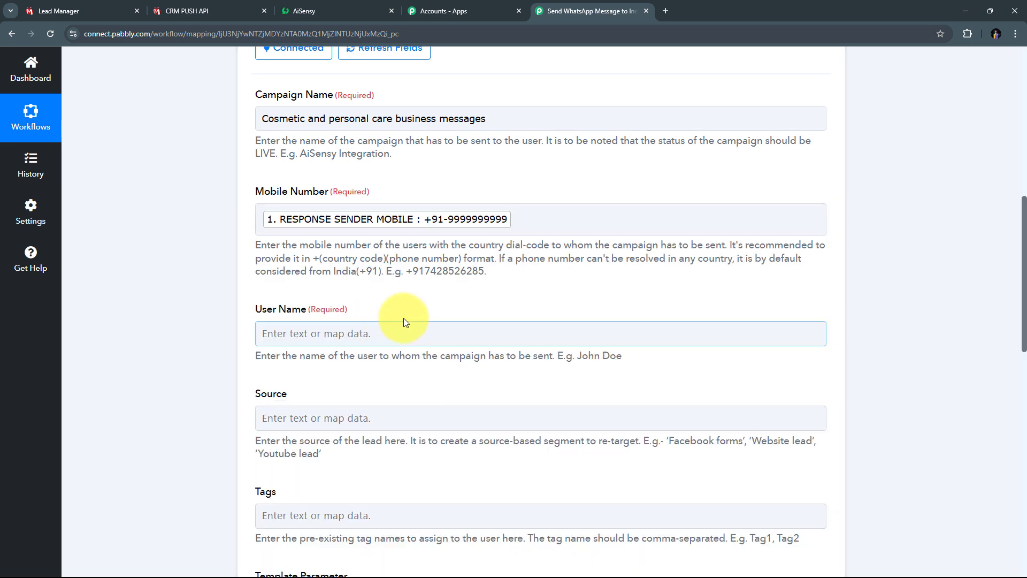
Map the User Name field to RESPONSE SENDER NAME from the IndiaMART: New Leads step
{"action": "scroll", "coordinate": [451, 293], "scroll_direction": "down", "scroll_amount": 2}
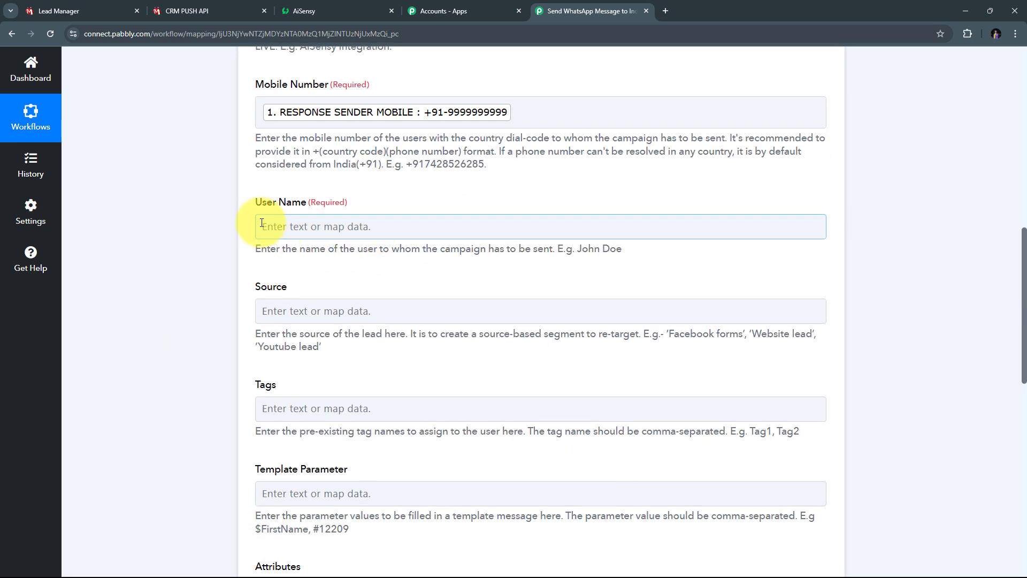
{"action": "left_click", "coordinate": [301, 225]}
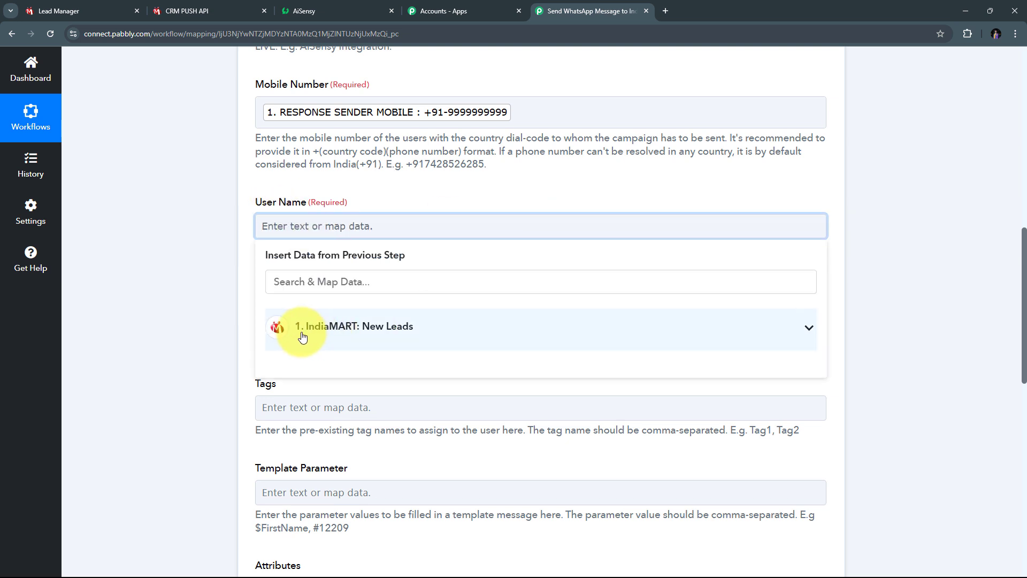
{"action": "left_click", "coordinate": [359, 337]}
{"action": "scroll", "coordinate": [557, 440], "scroll_direction": "down", "scroll_amount": 1}
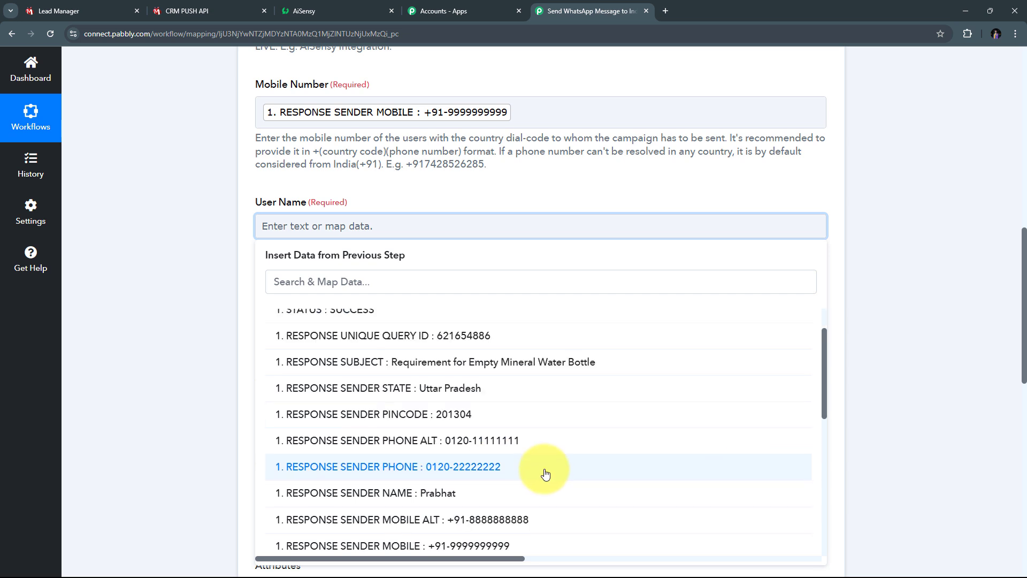
{"action": "left_click", "coordinate": [451, 497]}
{"action": "left_click", "coordinate": [205, 318]}
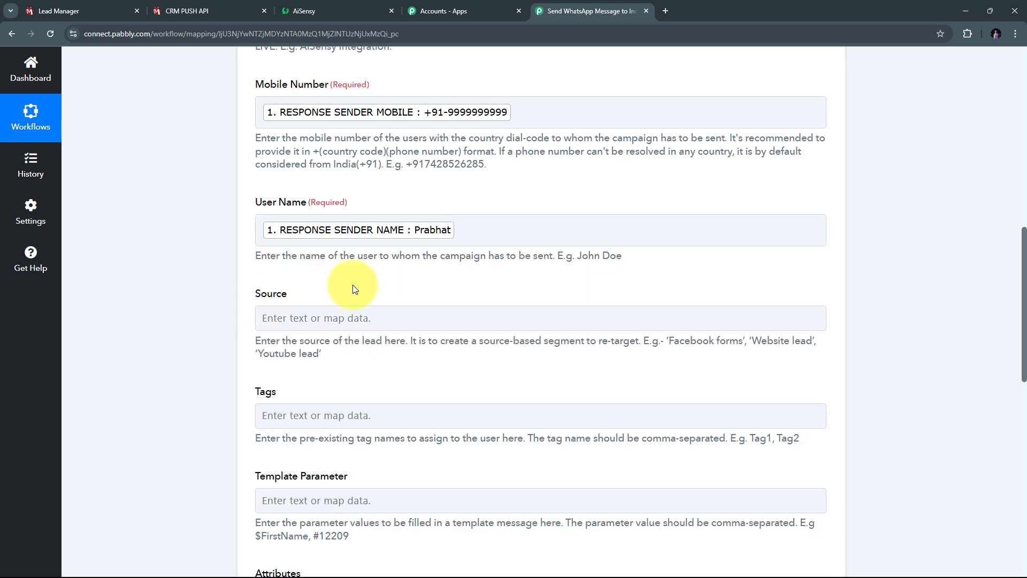
Review the optional Source, Tags, Template Parameter, Attributes, URL and FileName fields of the template message action
{"action": "scroll", "coordinate": [452, 250], "scroll_direction": "down", "scroll_amount": 2}
{"action": "scroll", "coordinate": [451, 250], "scroll_direction": "down", "scroll_amount": 1}
{"action": "scroll", "coordinate": [452, 248], "scroll_direction": "up", "scroll_amount": 1}
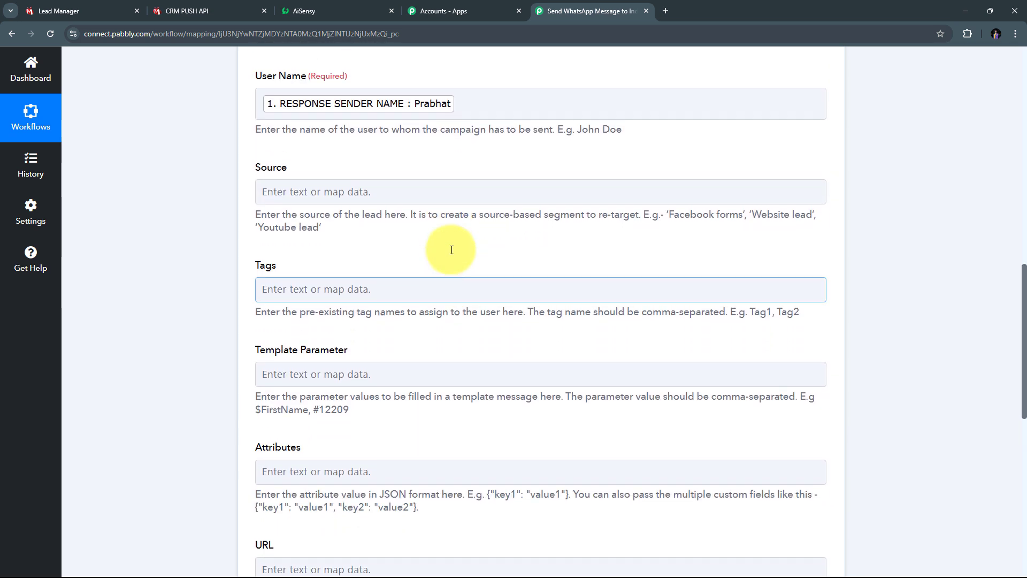
{"action": "left_click", "coordinate": [287, 220]}
{"action": "left_click", "coordinate": [307, 191]}
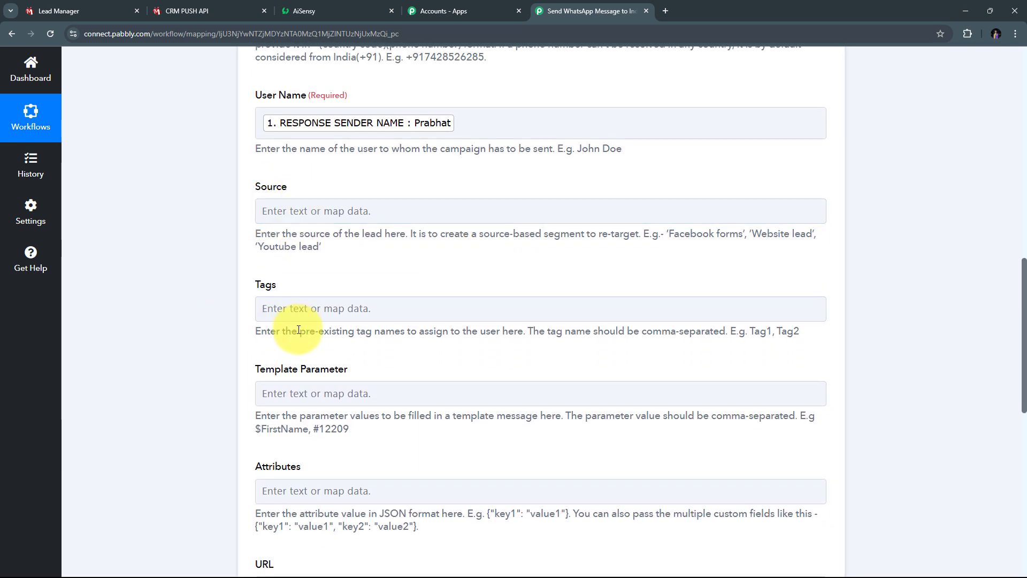
{"action": "scroll", "coordinate": [261, 340], "scroll_direction": "down", "scroll_amount": 1}
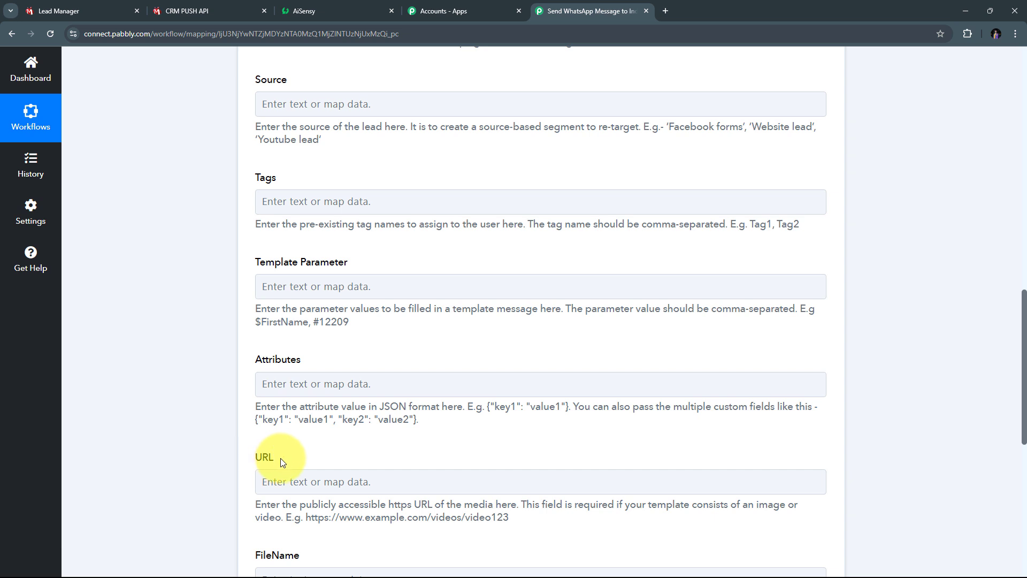
{"action": "scroll", "coordinate": [275, 471], "scroll_direction": "down", "scroll_amount": 1}
{"action": "scroll", "coordinate": [355, 466], "scroll_direction": "up", "scroll_amount": 1}
{"action": "left_click", "coordinate": [388, 385]}
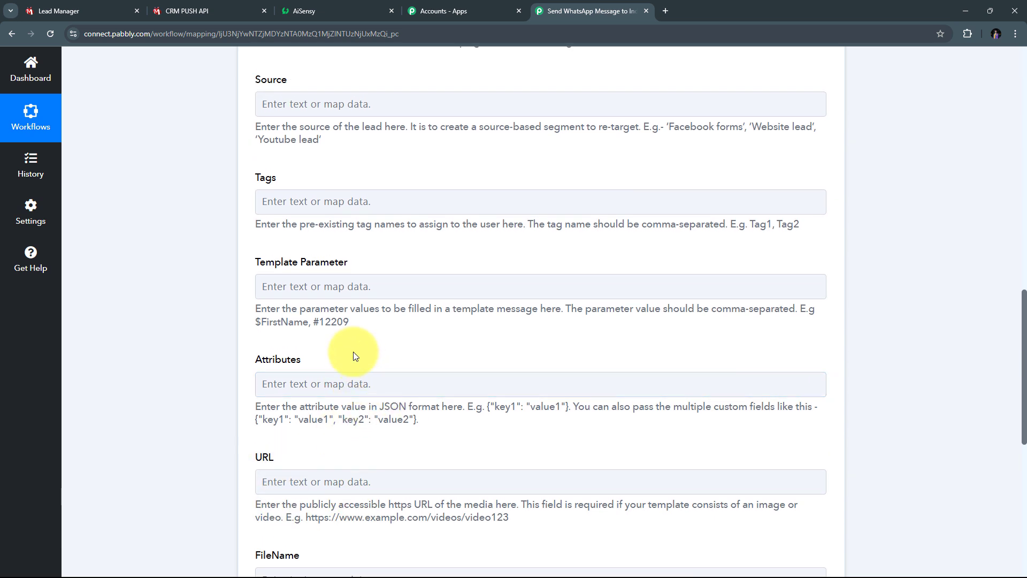
Map the Template Parameter field to RESPONSE SENDER NAME from the IndiaMART: New Leads step
{"action": "left_click", "coordinate": [312, 286]}
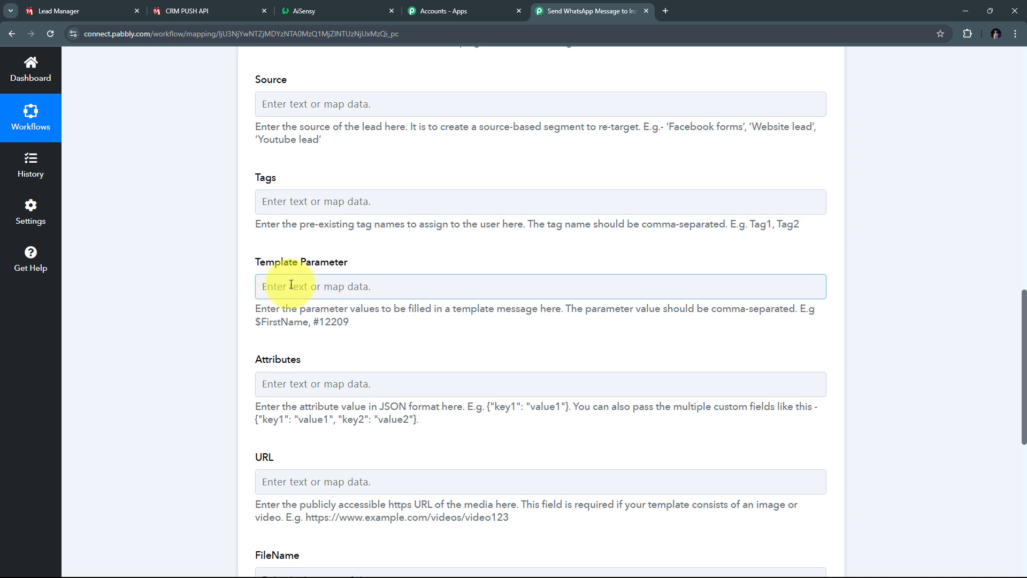
{"action": "left_click", "coordinate": [302, 286]}
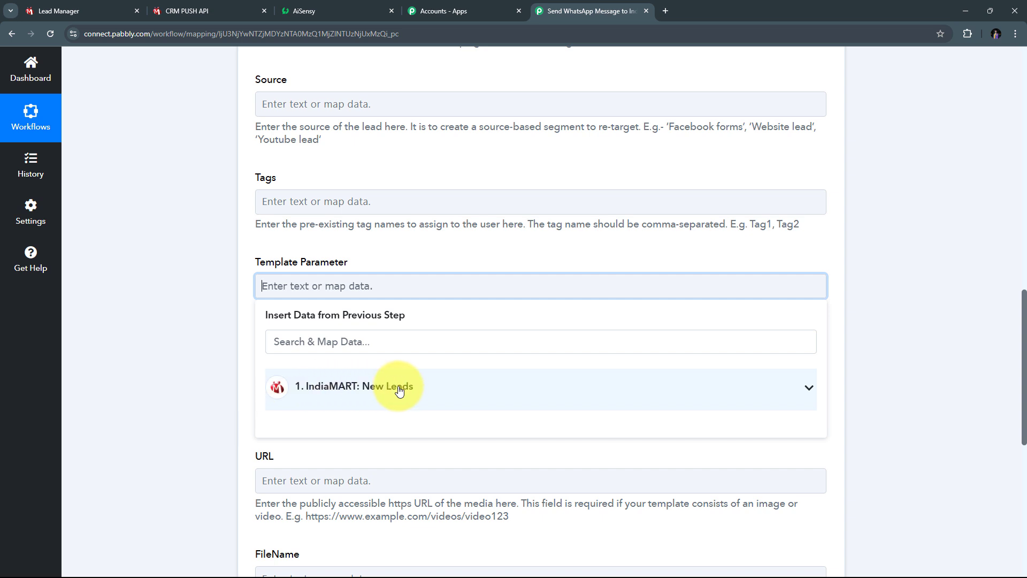
{"action": "left_click", "coordinate": [417, 399]}
{"action": "scroll", "coordinate": [419, 452], "scroll_direction": "down", "scroll_amount": 2}
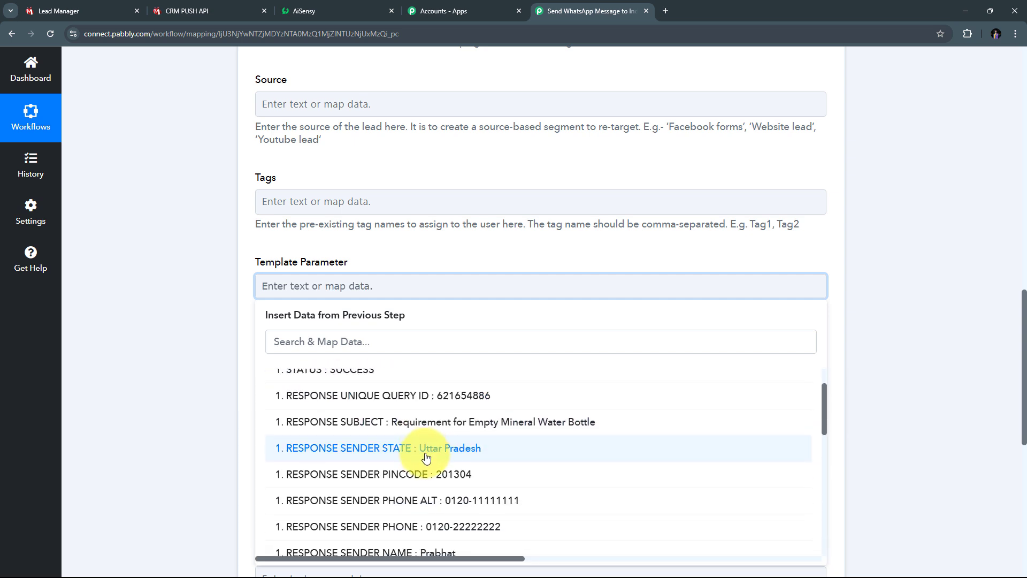
{"action": "scroll", "coordinate": [428, 456], "scroll_direction": "down", "scroll_amount": 1}
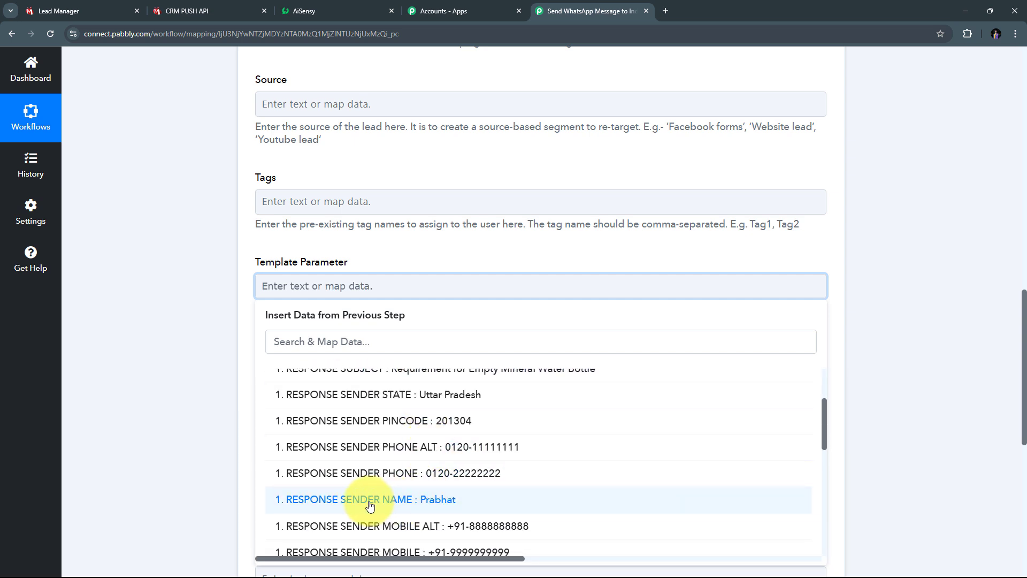
{"action": "left_click", "coordinate": [446, 506]}
{"action": "left_click", "coordinate": [433, 252]}
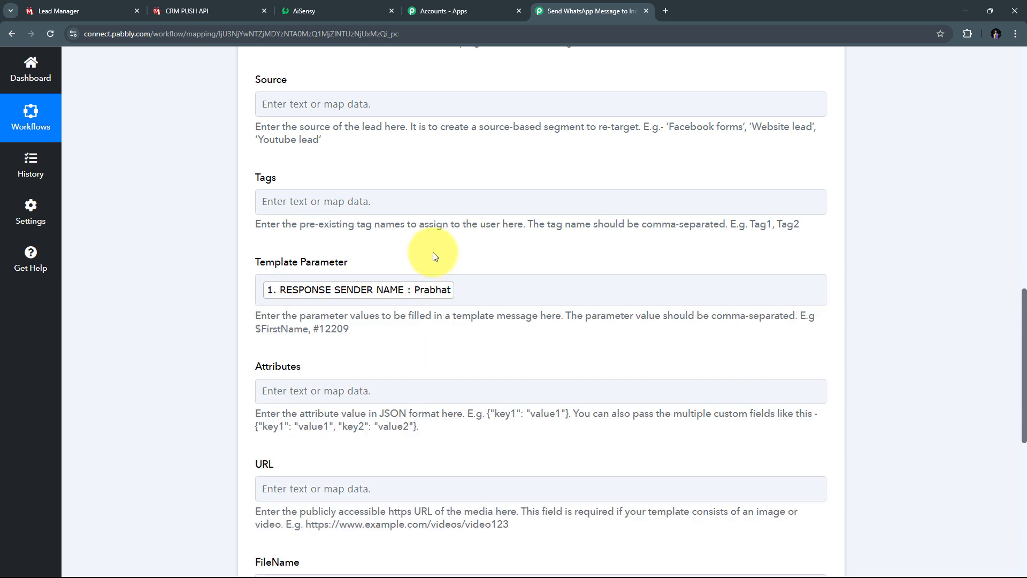
{"action": "left_click", "coordinate": [461, 294]}
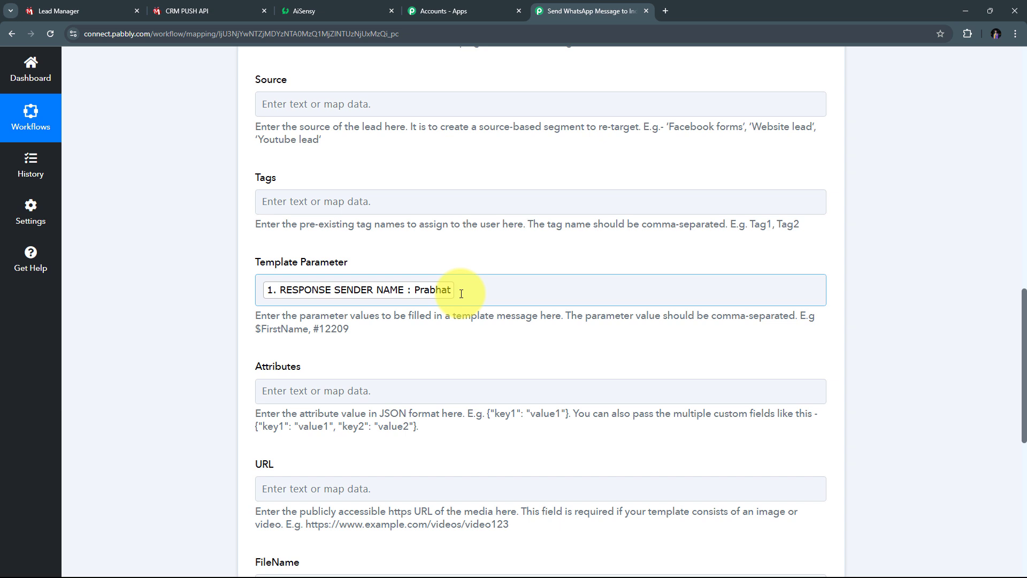
{"action": "left_click", "coordinate": [461, 294]}
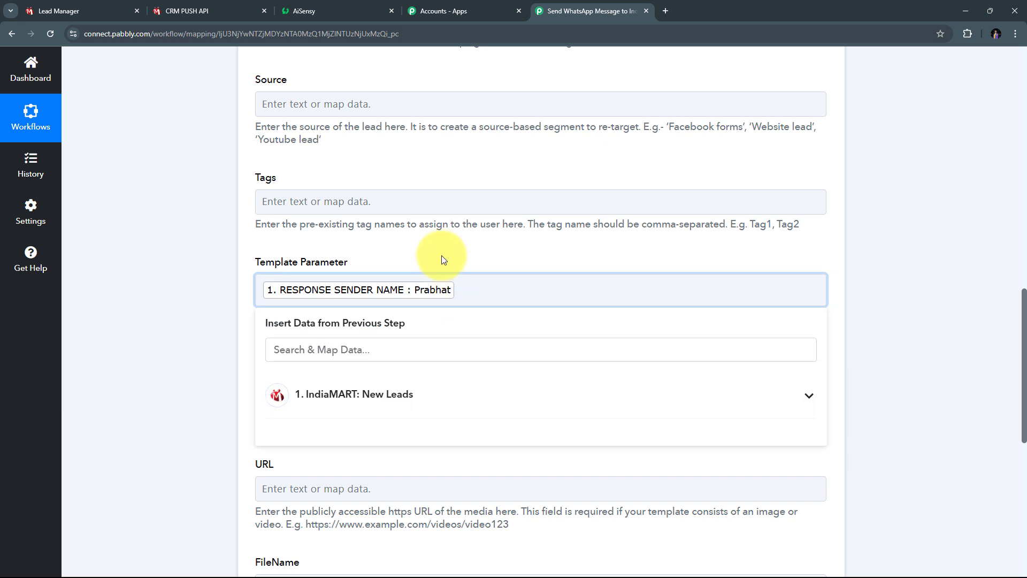
{"action": "left_click", "coordinate": [219, 263]}
Save the AiSensy Send Template Message action and send a test request, leaving the remaining optional fields empty
{"action": "scroll", "coordinate": [404, 276], "scroll_direction": "up", "scroll_amount": 4}
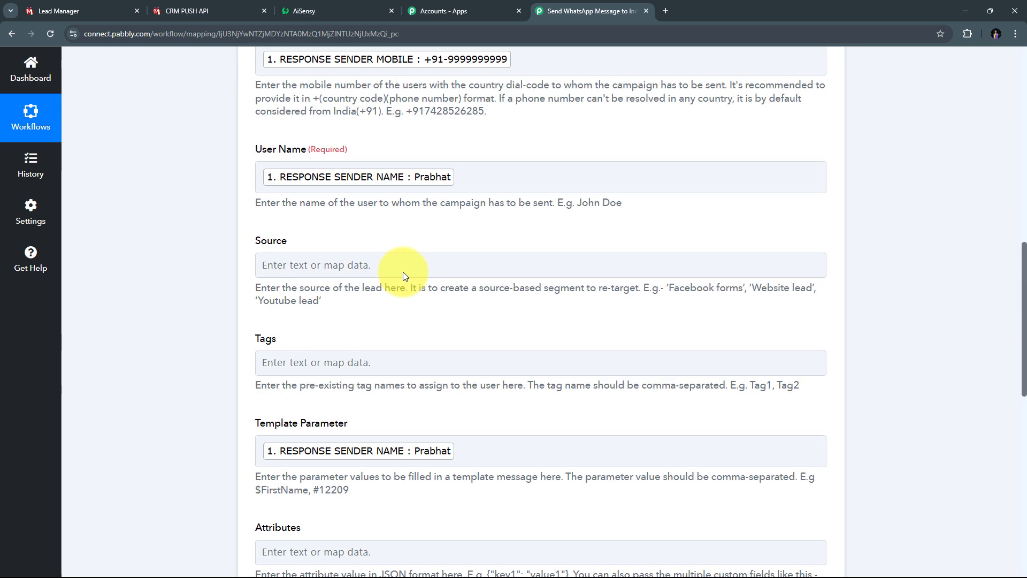
{"action": "scroll", "coordinate": [435, 275], "scroll_direction": "down", "scroll_amount": 3}
{"action": "scroll", "coordinate": [437, 278], "scroll_direction": "down", "scroll_amount": 1}
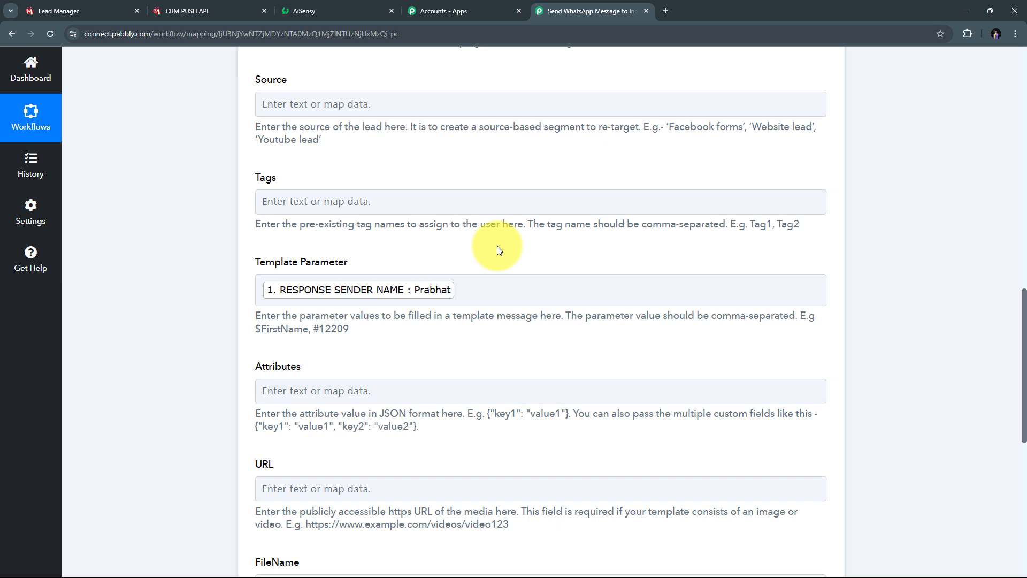
{"action": "scroll", "coordinate": [525, 246], "scroll_direction": "up", "scroll_amount": 3}
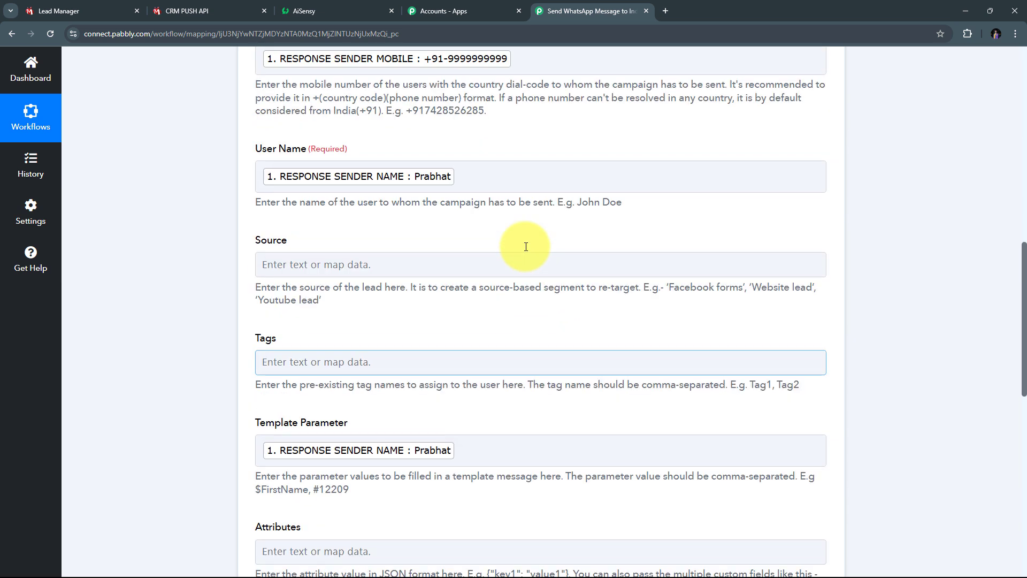
{"action": "scroll", "coordinate": [526, 246], "scroll_direction": "down", "scroll_amount": 10}
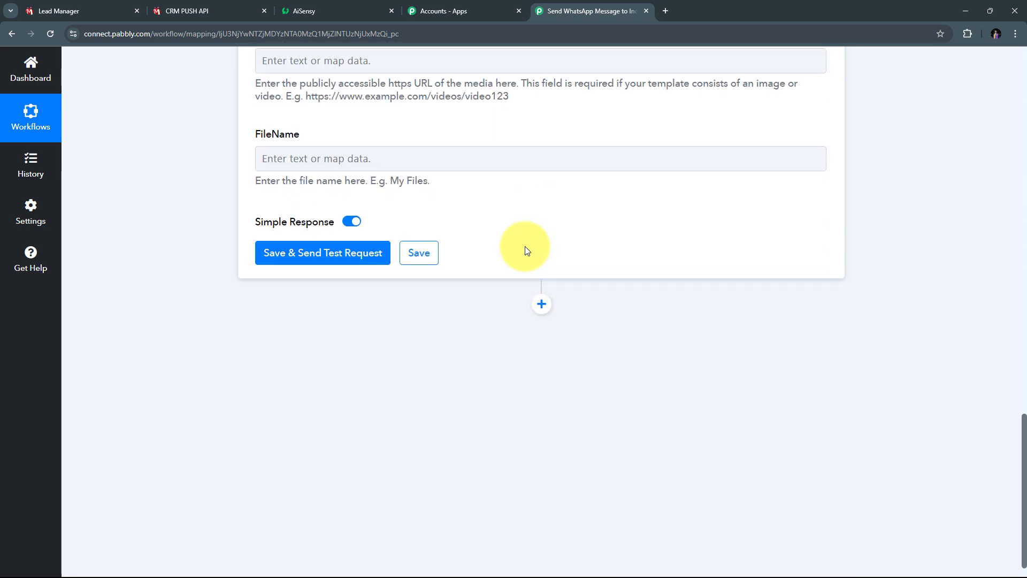
{"action": "left_click", "coordinate": [327, 260]}
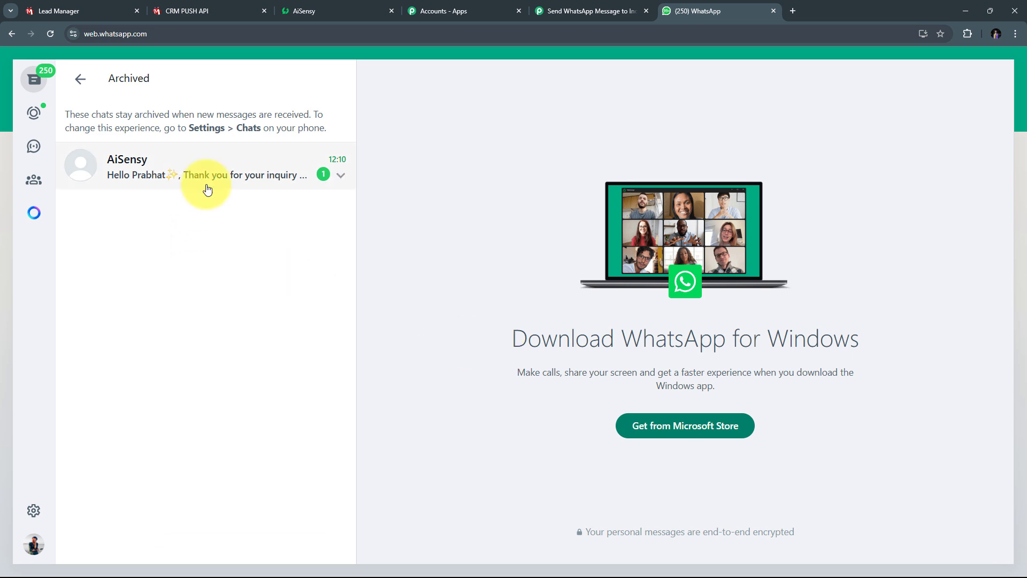
Check the received template message in the archived AiSensy chat in WhatsApp Web and return to the Pabbly Connect workflow
{"action": "left_click", "coordinate": [233, 174]}
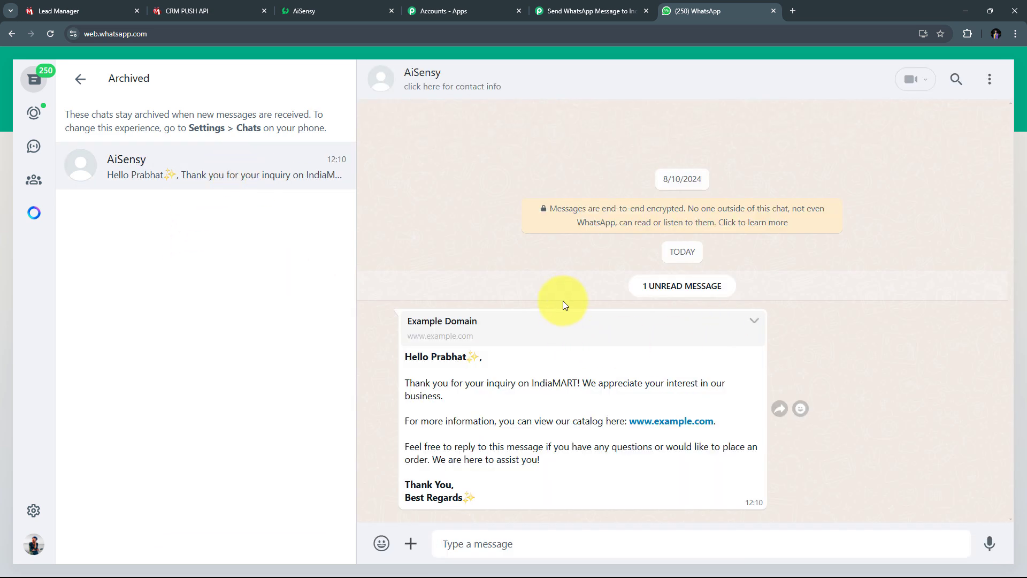
{"action": "double_click", "coordinate": [438, 357]}
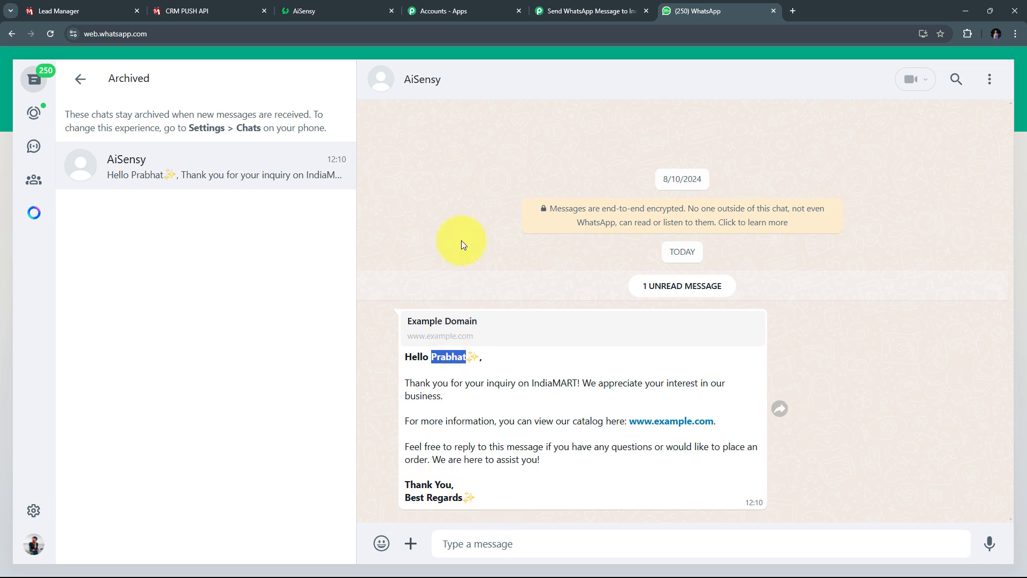
{"action": "left_click", "coordinate": [479, 376]}
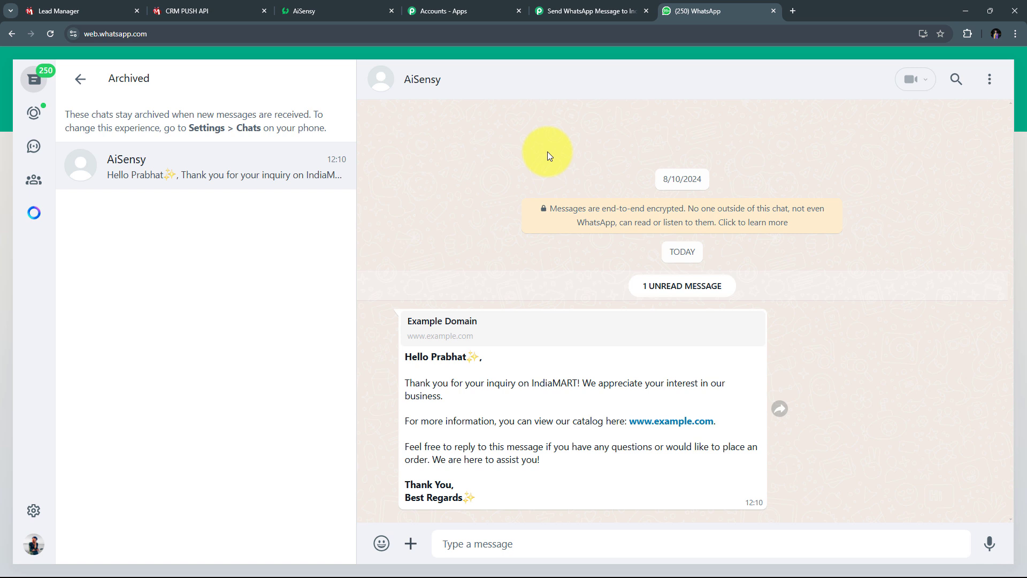
{"action": "left_click", "coordinate": [568, 12]}
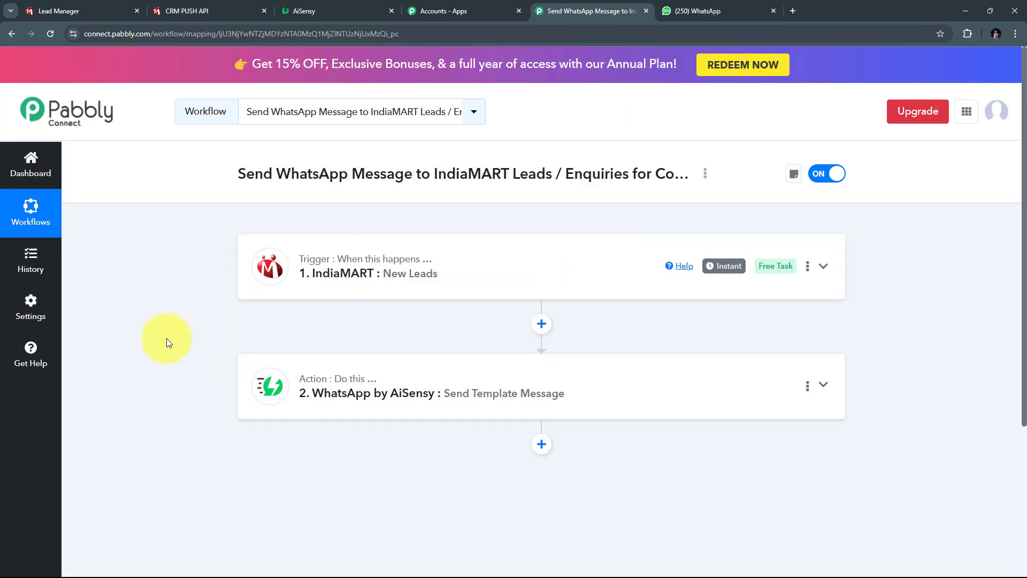